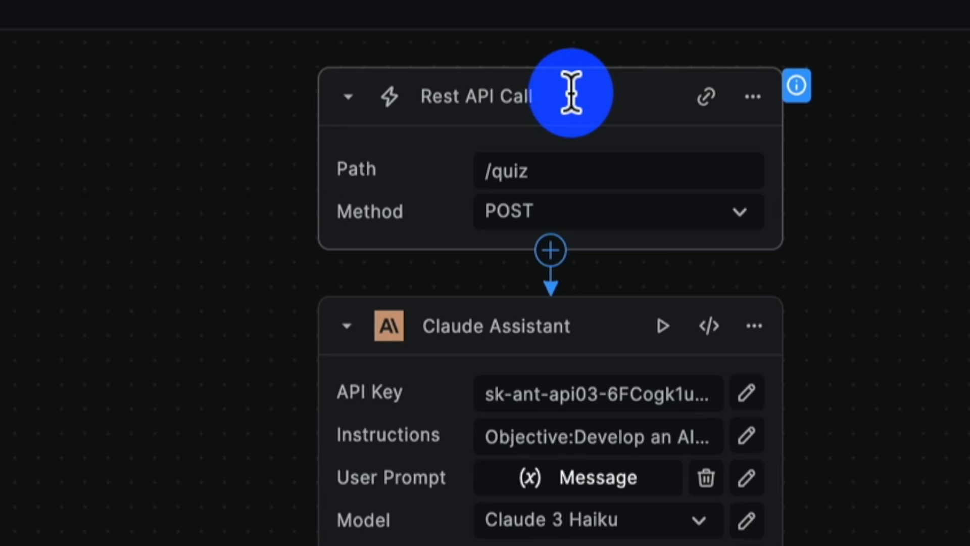
# Review the Claude Assistant node's settings and read its full instructions, then close the instructions editor
pyautogui.scroll(-3, 444, 216)
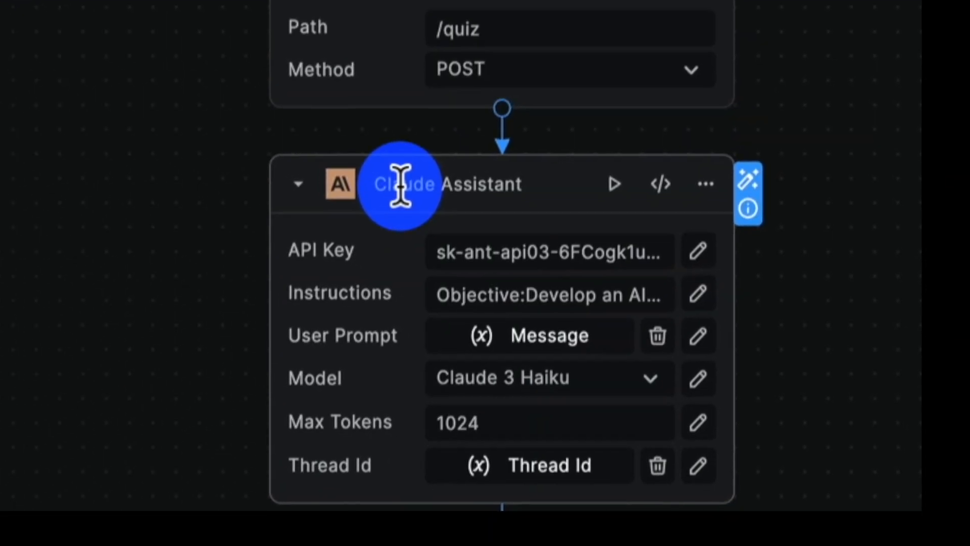
pyautogui.click(638, 360)
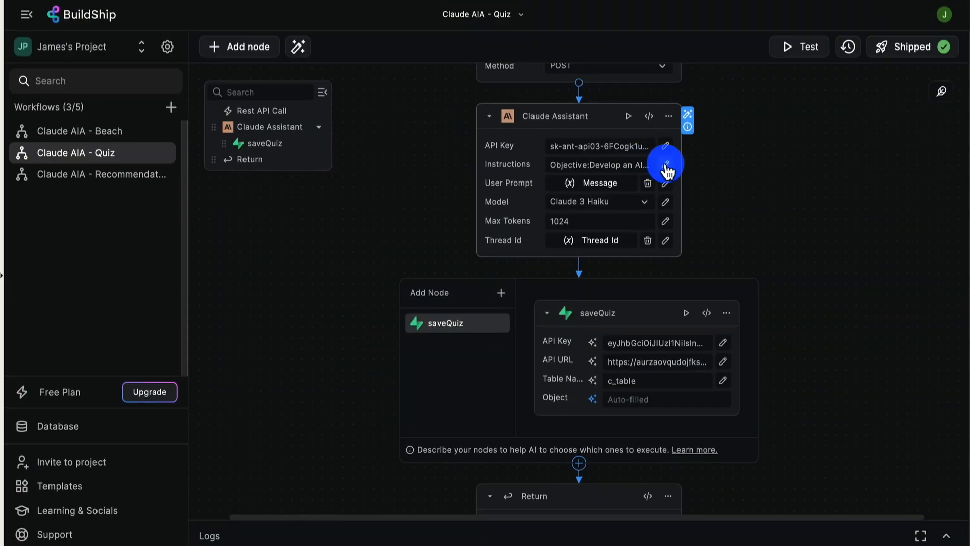
pyautogui.click(662, 165)
pyautogui.click(894, 172)
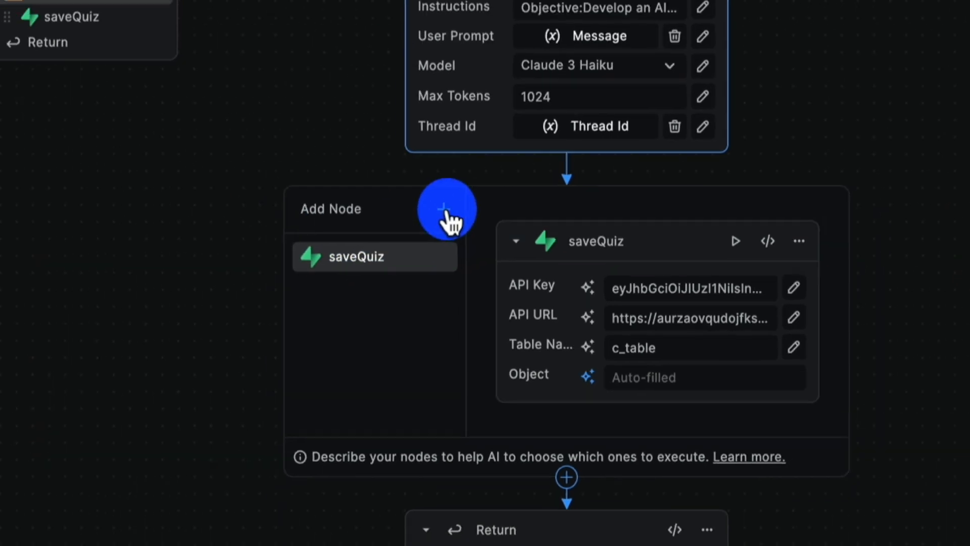
# Search the node library for "supabase" nodes to attach to the Claude Assistant, then close the library
pyautogui.click(445, 211)
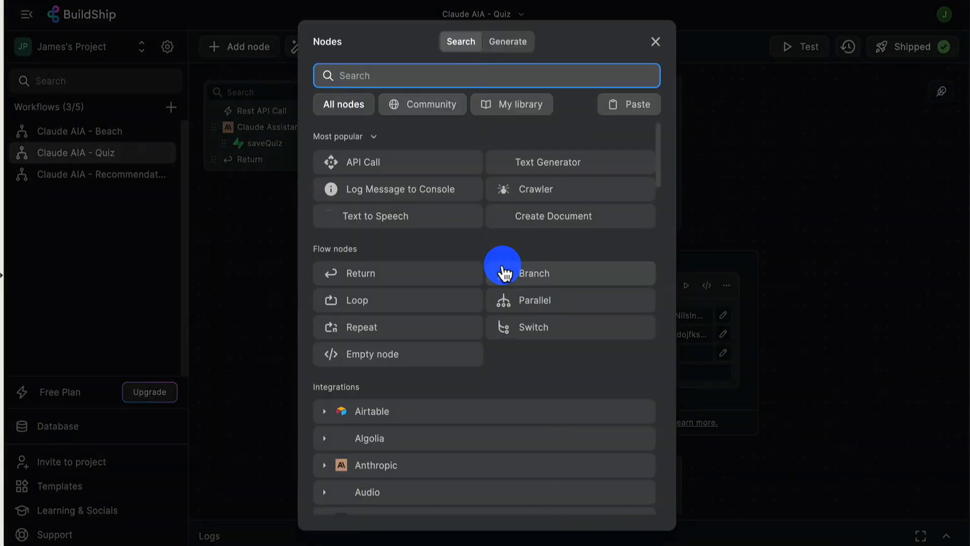
pyautogui.write('supabase')
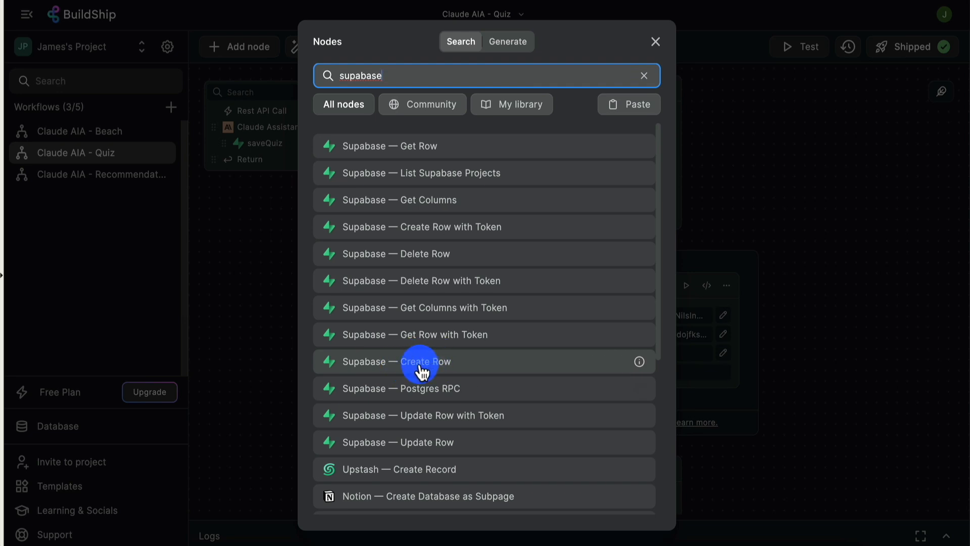
pyautogui.click(768, 180)
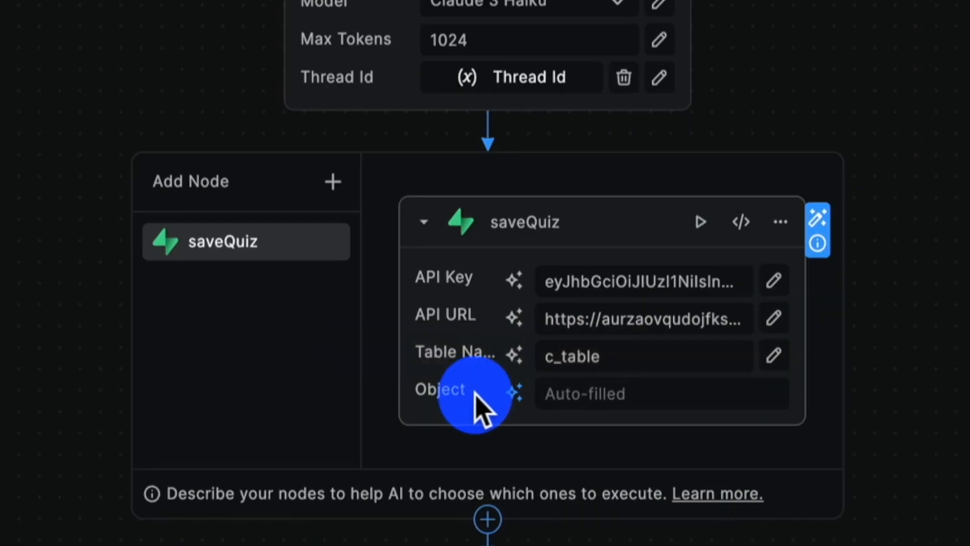
# Set the saveQuiz node's Object field to AI auto-fill, described as "The JSON object to be inserted into the table, the field in the table is: quiz_data"
pyautogui.click(513, 392)
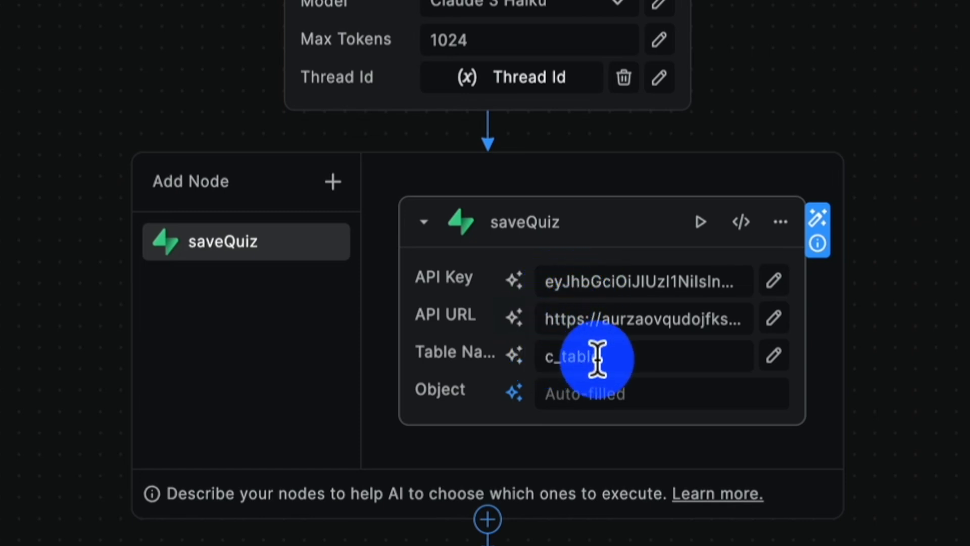
pyautogui.click(514, 392)
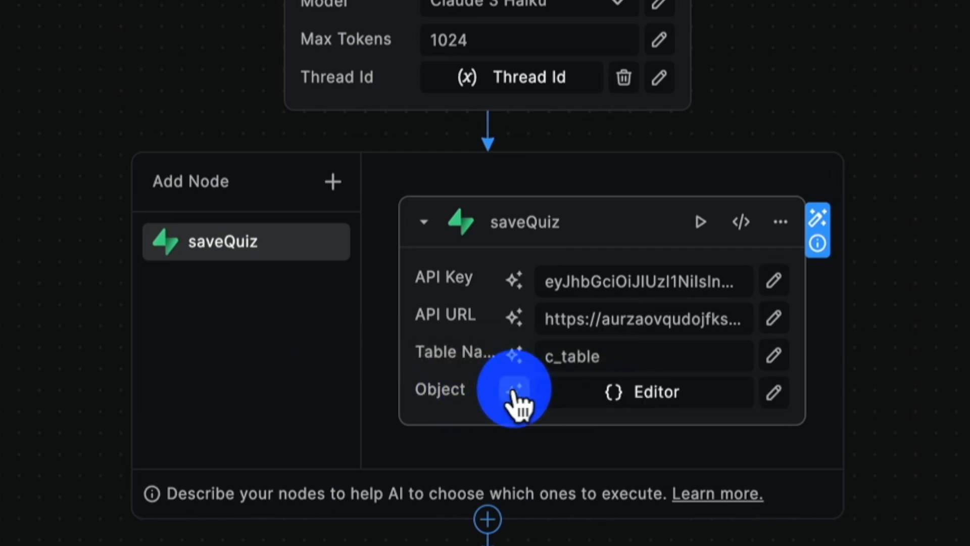
pyautogui.click(514, 390)
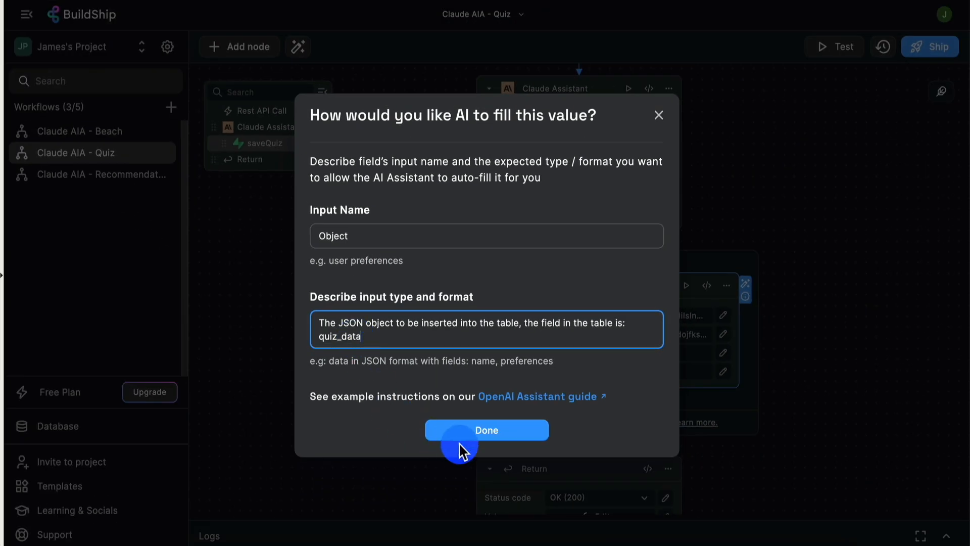
pyautogui.click(457, 514)
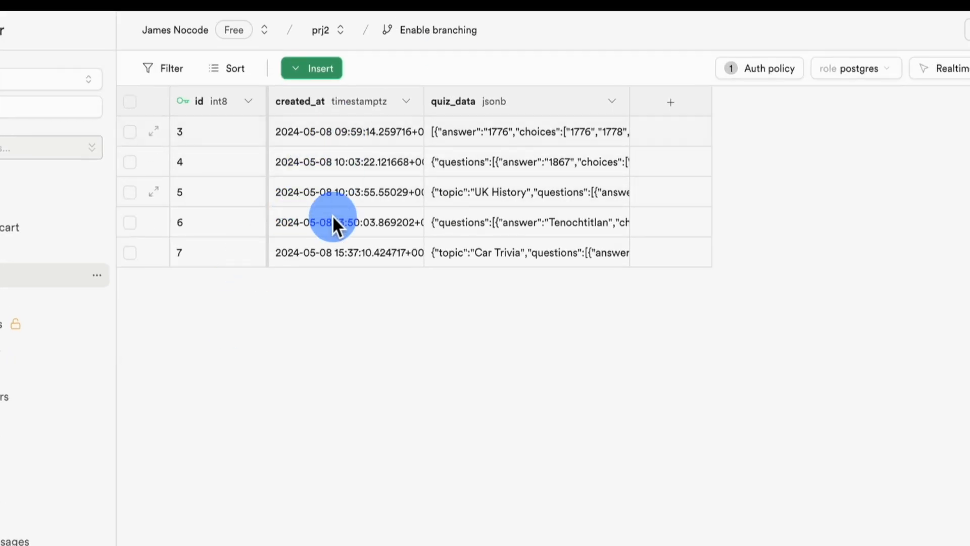
# Examine the quiz_data JSON stored in the Car Trivia row of the Supabase table, then close the cell
pyautogui.moveTo(438, 146); pyautogui.dragTo(444, 138)
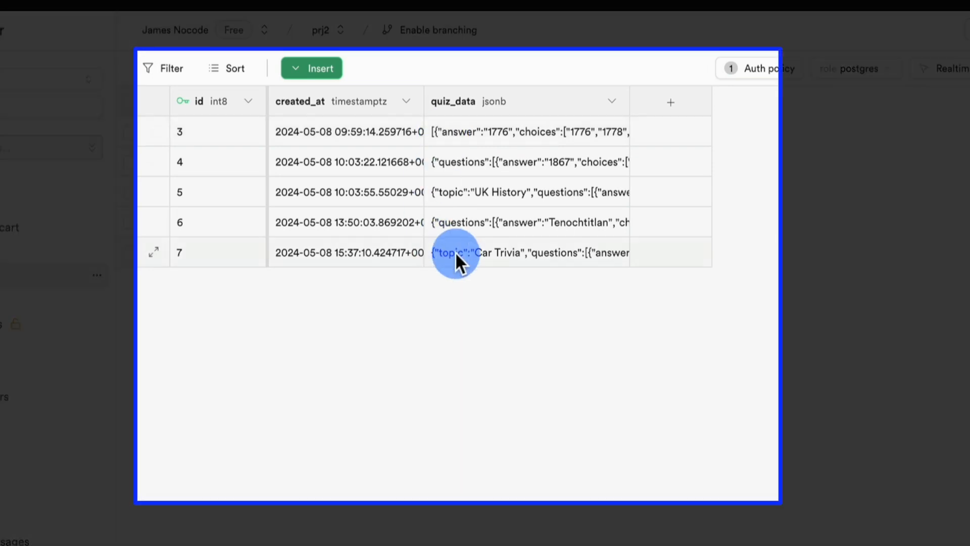
pyautogui.doubleClick(495, 249)
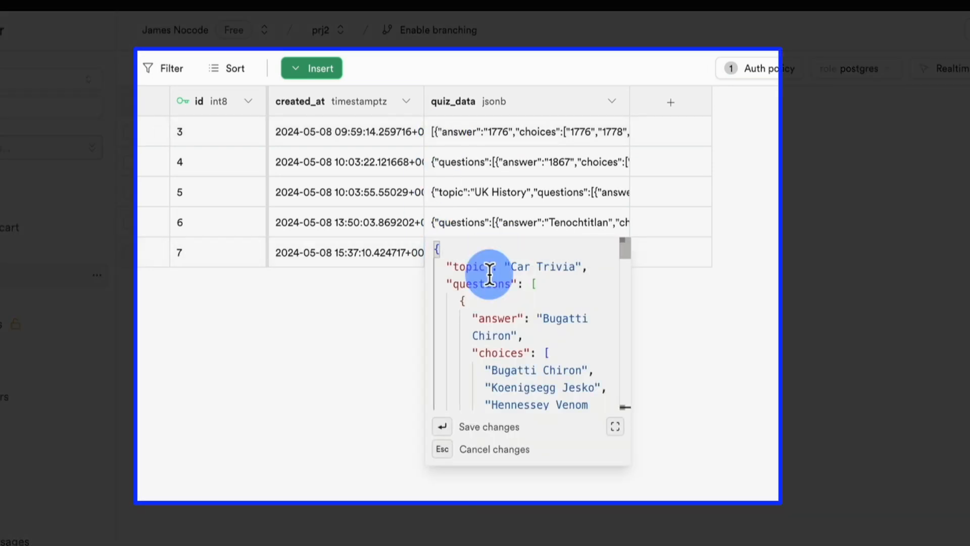
pyautogui.scroll(-10, 533, 324)
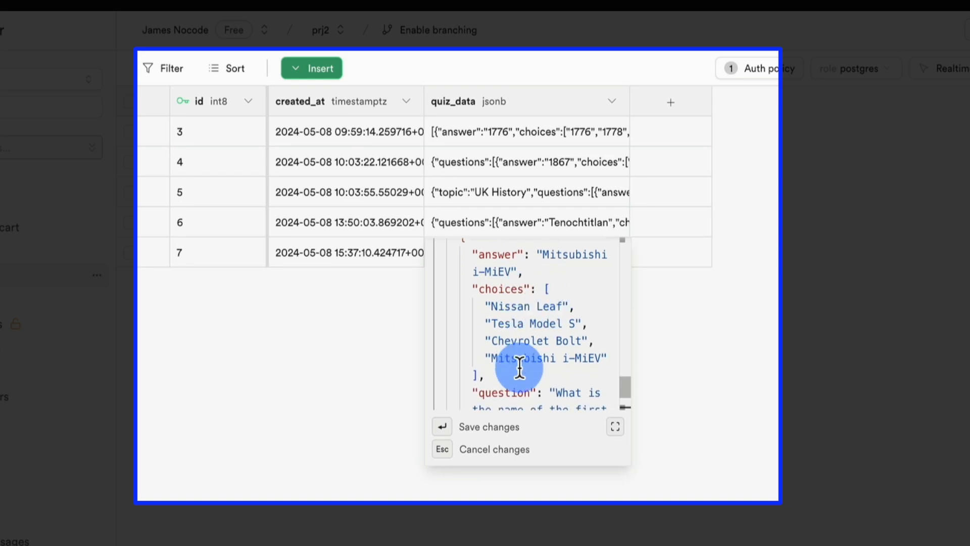
pyautogui.click(720, 336)
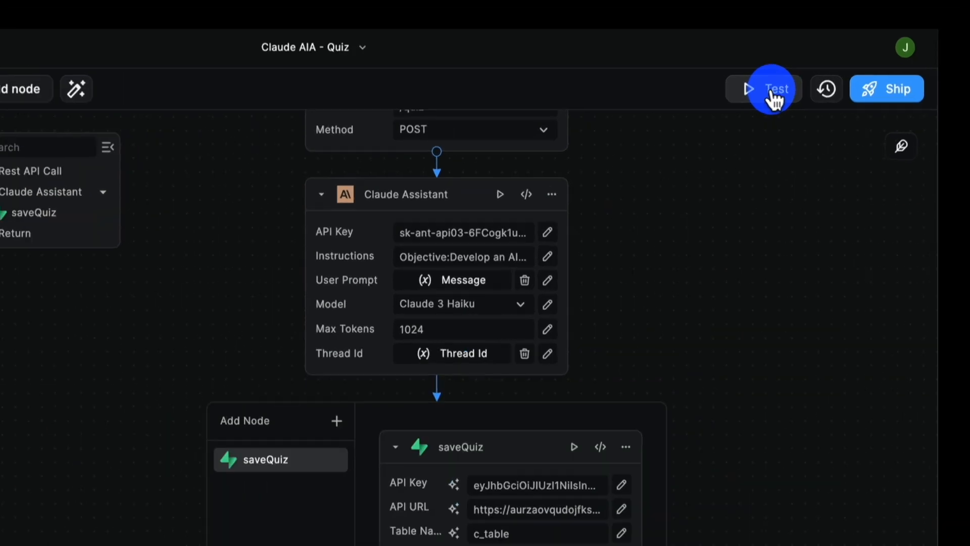
# Run a test of the quiz workflow with the request body {"message":"Mexican history"}
pyautogui.click(773, 99)
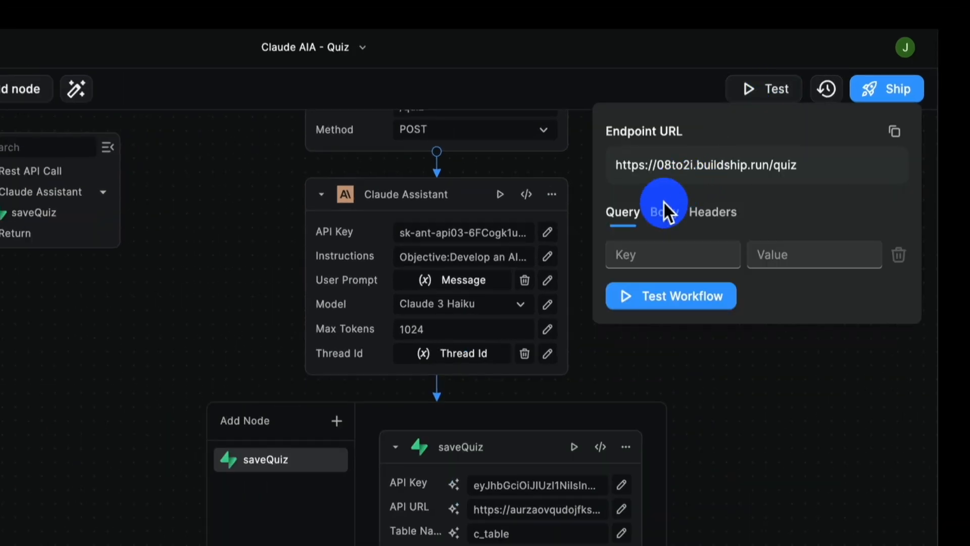
pyautogui.click(667, 218)
pyautogui.scroll(2, 476, 234)
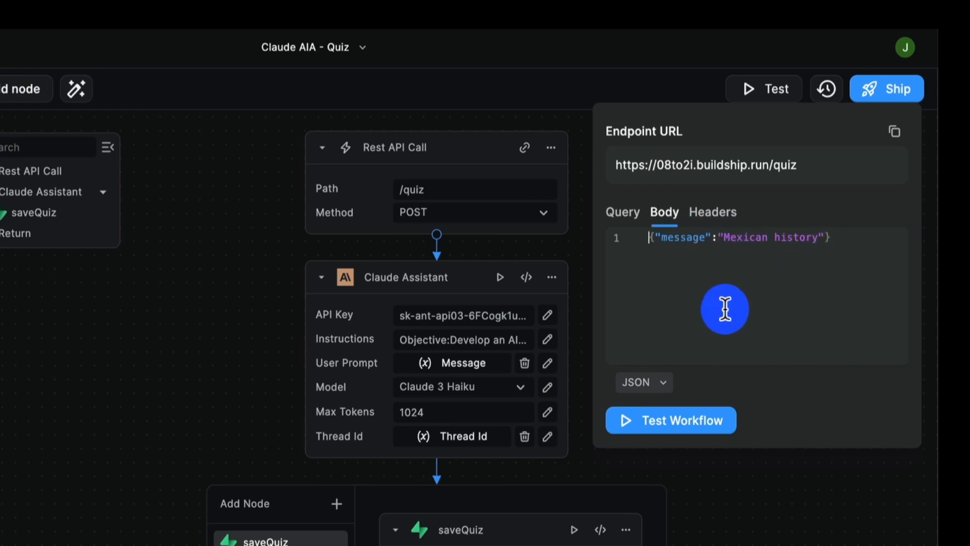
pyautogui.click(678, 427)
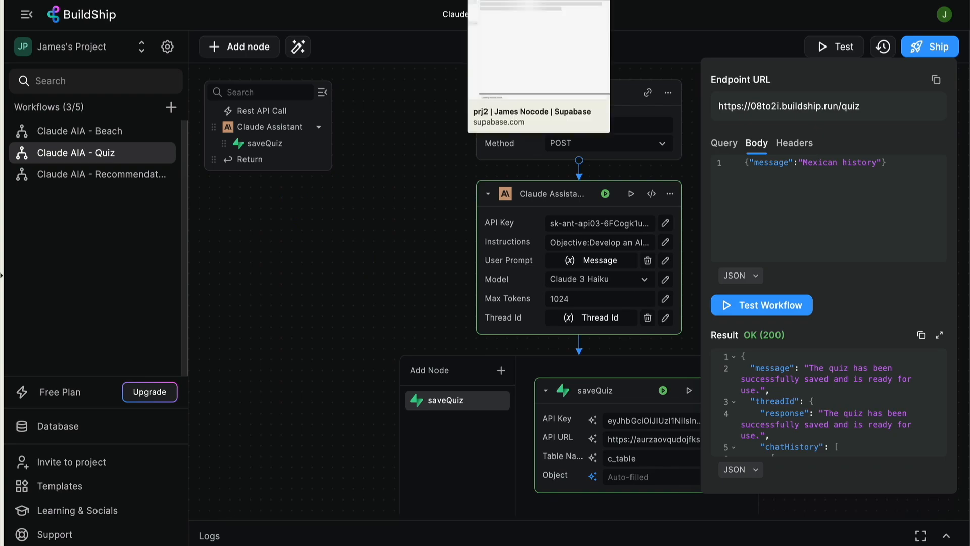
# Switch to Supabase and examine the quiz_data JSON of the Mexican History row in c_table, then close the cell
pyautogui.click(493, 1)
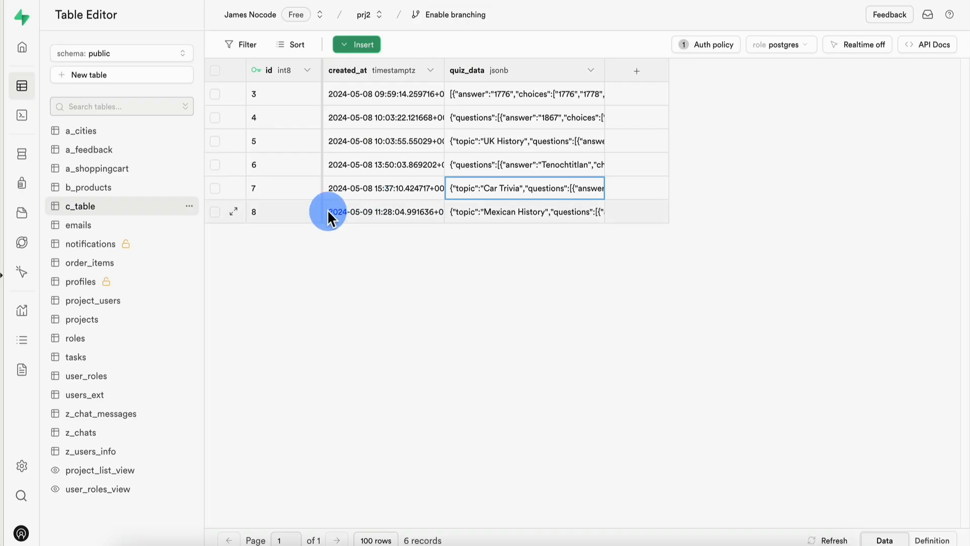
pyautogui.doubleClick(494, 279)
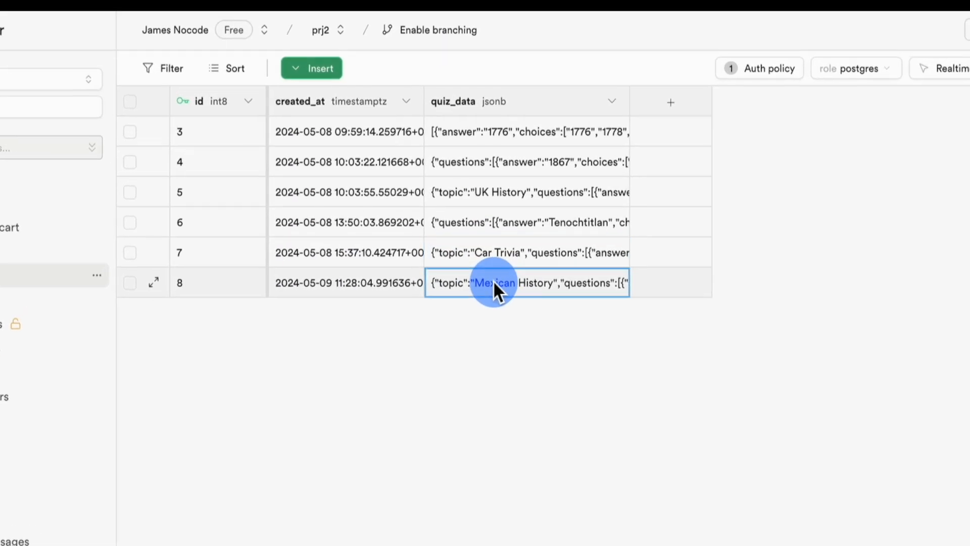
pyautogui.scroll(-10, 498, 317)
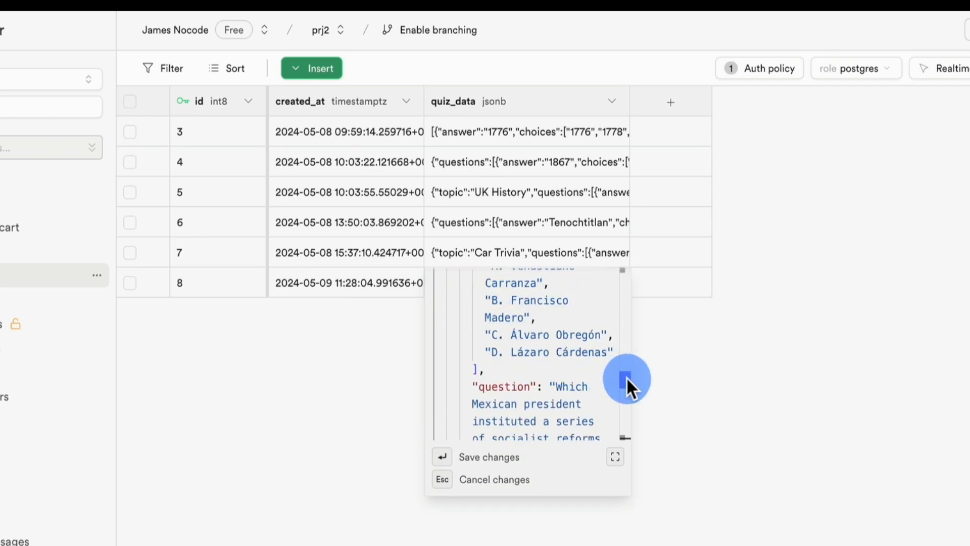
pyautogui.moveTo(626, 377); pyautogui.dragTo(623, 429)
pyautogui.click(690, 389)
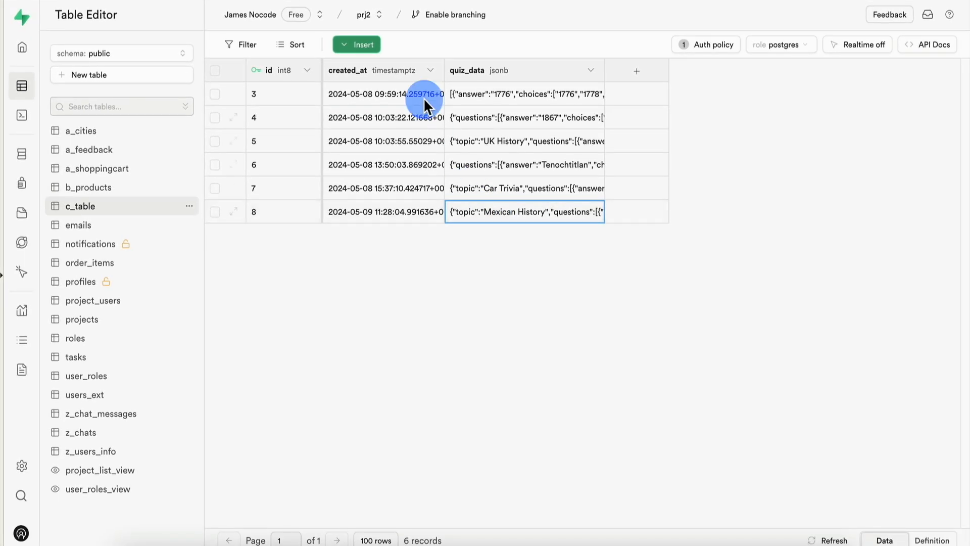
# Switch to the Quiz Me app in FlutterFlow test mode, set its preview zoom to 80%, and refresh the test session
pyautogui.click(349, 0)
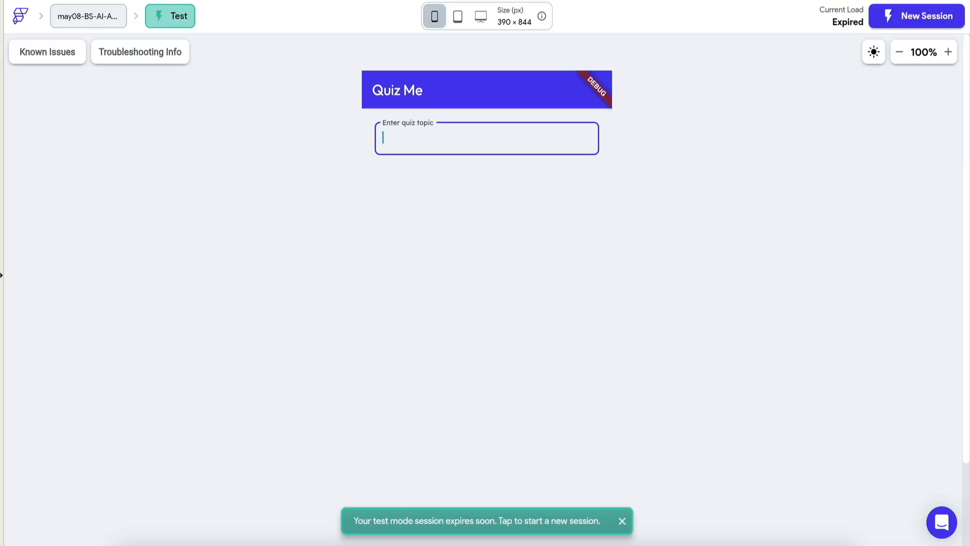
pyautogui.click(622, 521)
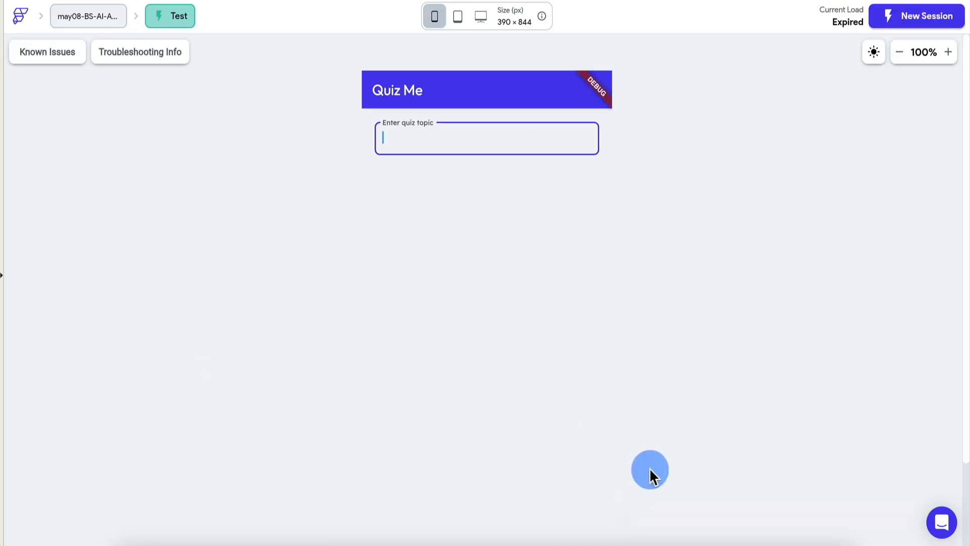
pyautogui.click(900, 52)
pyautogui.click(906, 53)
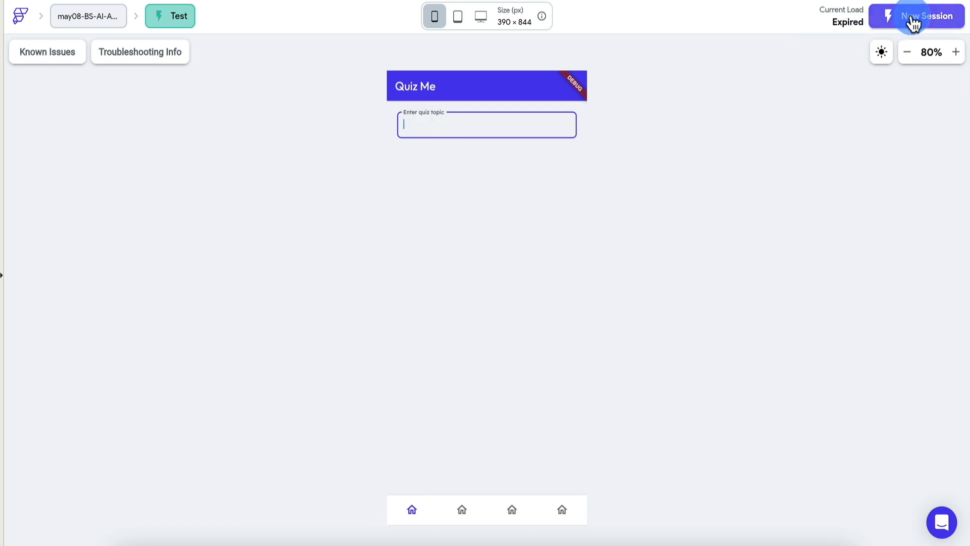
pyautogui.press('super+r')
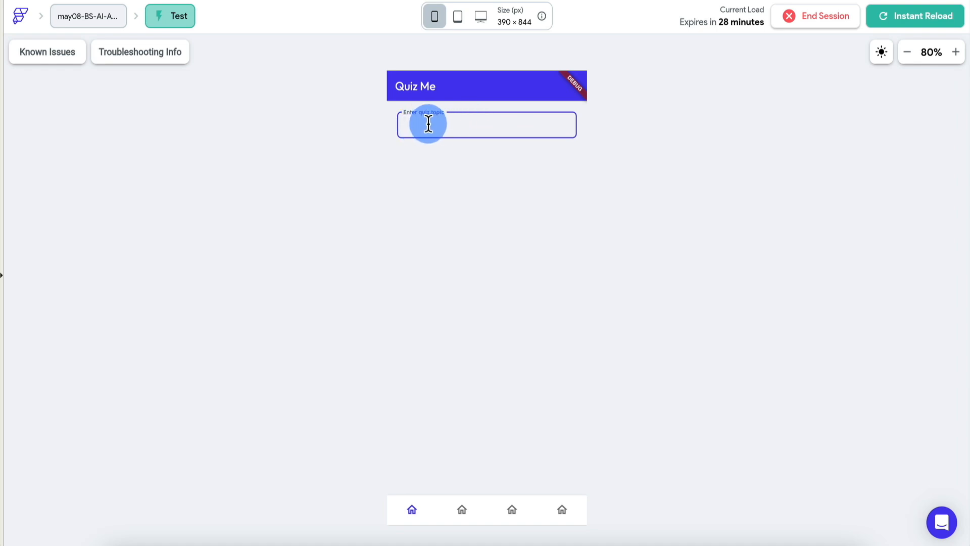
# Generate a quiz on the topic "US history" in the Quiz Me app and open its first question
pyautogui.write('US history')
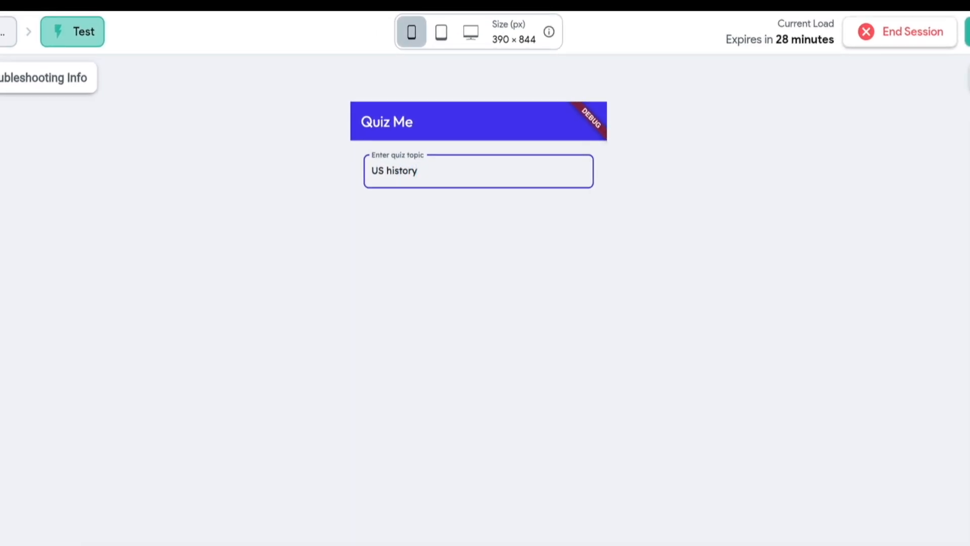
pyautogui.click(537, 235)
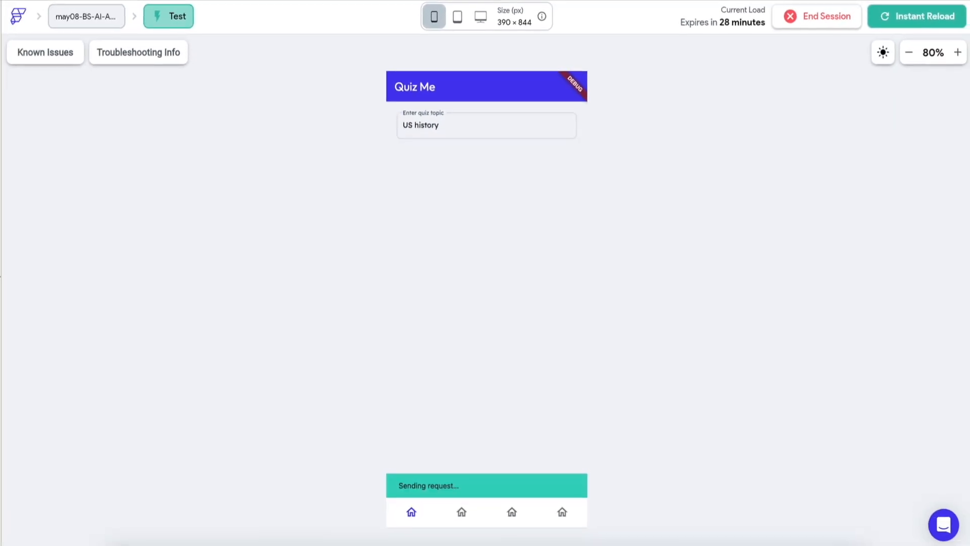
pyautogui.click(407, 476)
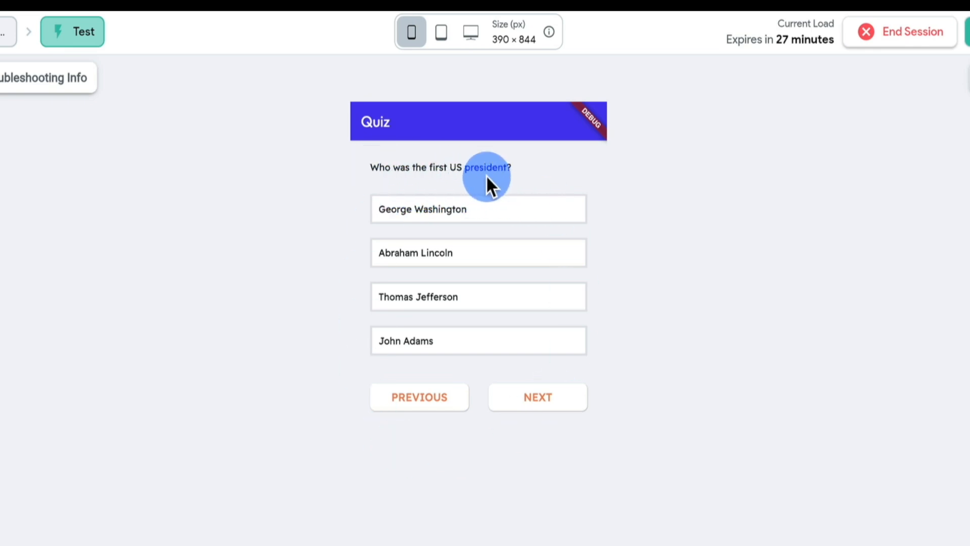
# Try every answer to the first US president question, settle on George Washington, and go to the following question
pyautogui.click(443, 212)
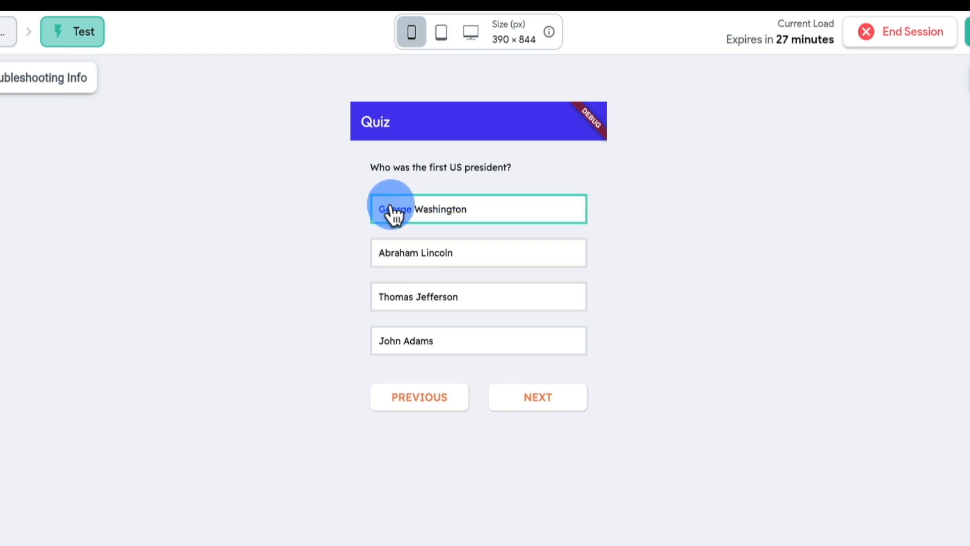
pyautogui.click(450, 260)
pyautogui.click(443, 301)
pyautogui.click(440, 346)
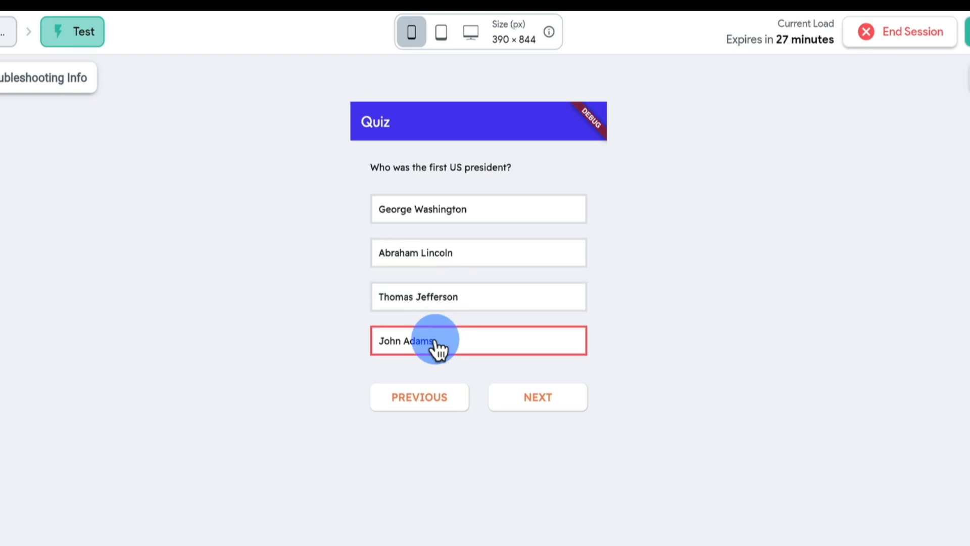
pyautogui.click(452, 215)
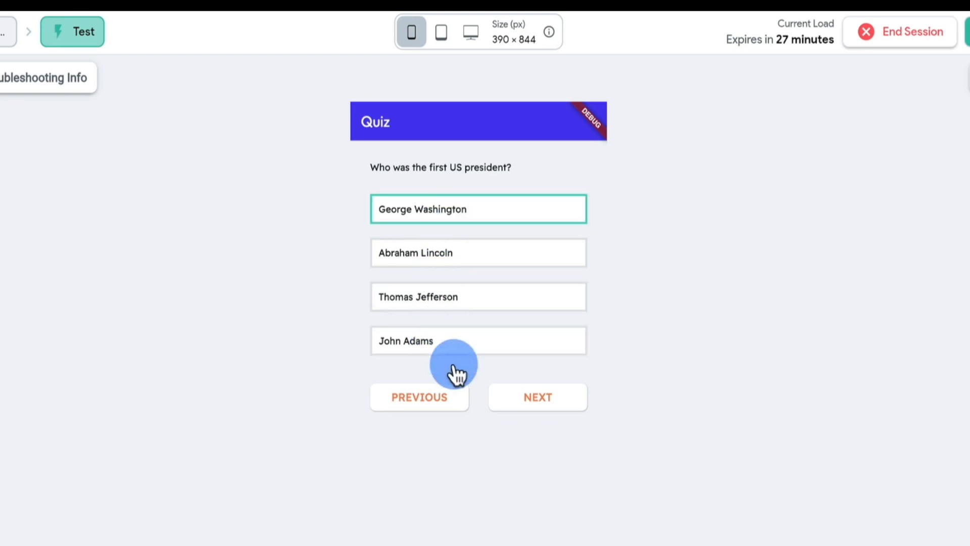
pyautogui.click(537, 400)
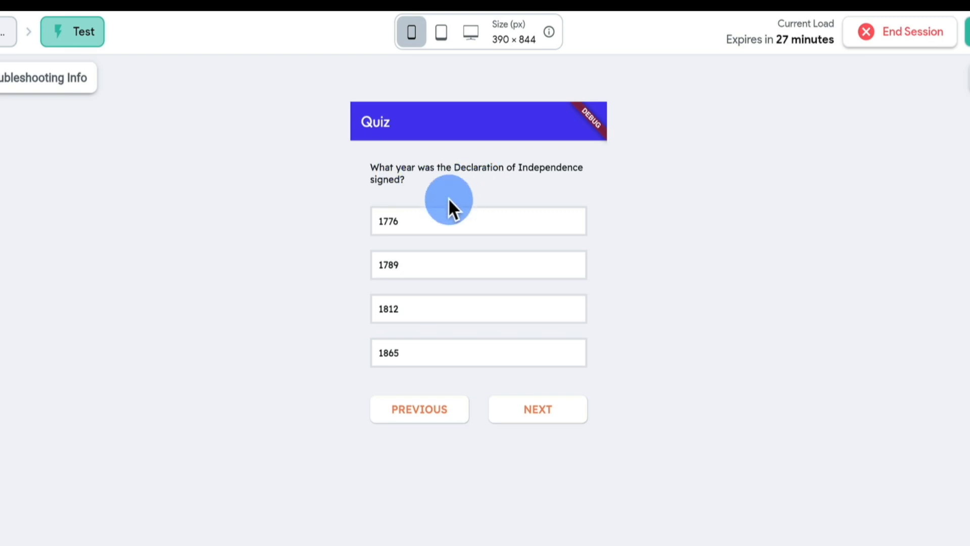
# Try 1776 and 1789 for the Declaration of Independence question, settle on 1776, and advance the quiz
pyautogui.click(411, 225)
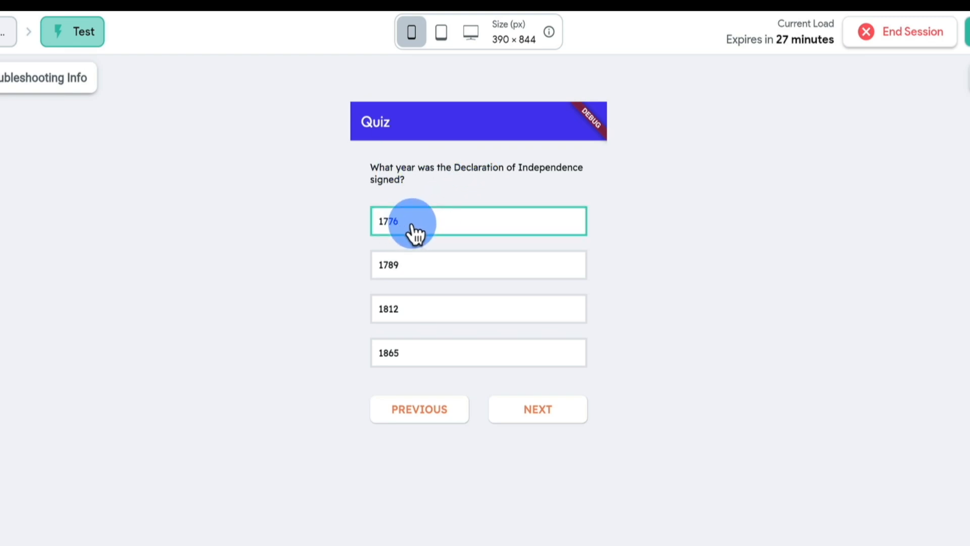
pyautogui.click(403, 258)
pyautogui.click(427, 228)
pyautogui.click(536, 391)
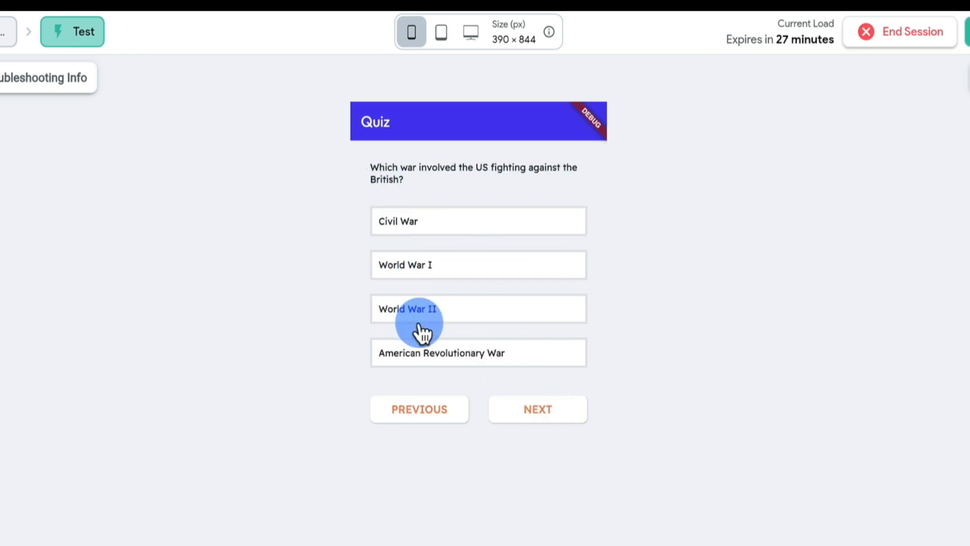
# Answer the British war question with American Revolutionary War and the Civil War president question with Abraham Lincoln, advancing after each
pyautogui.click(454, 356)
pyautogui.click(537, 409)
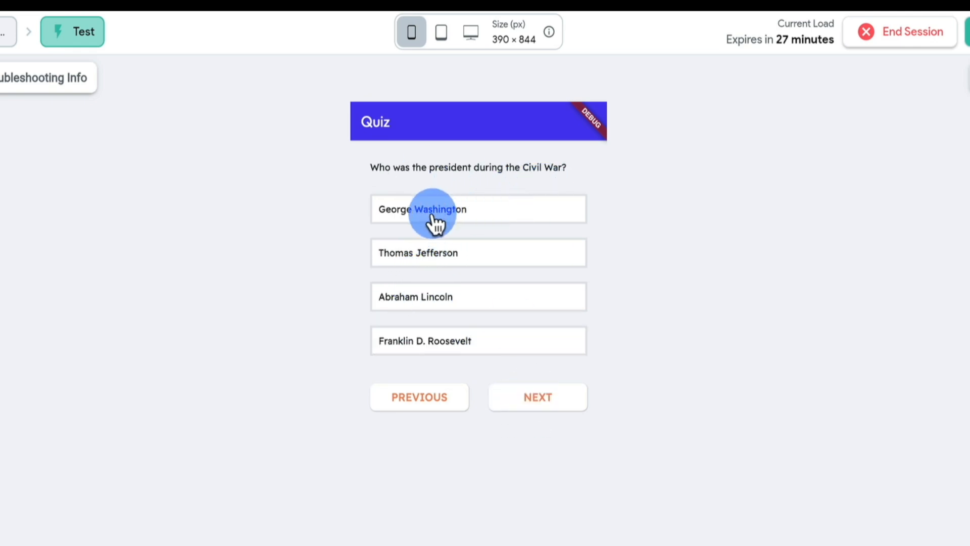
pyautogui.click(458, 299)
pyautogui.click(534, 400)
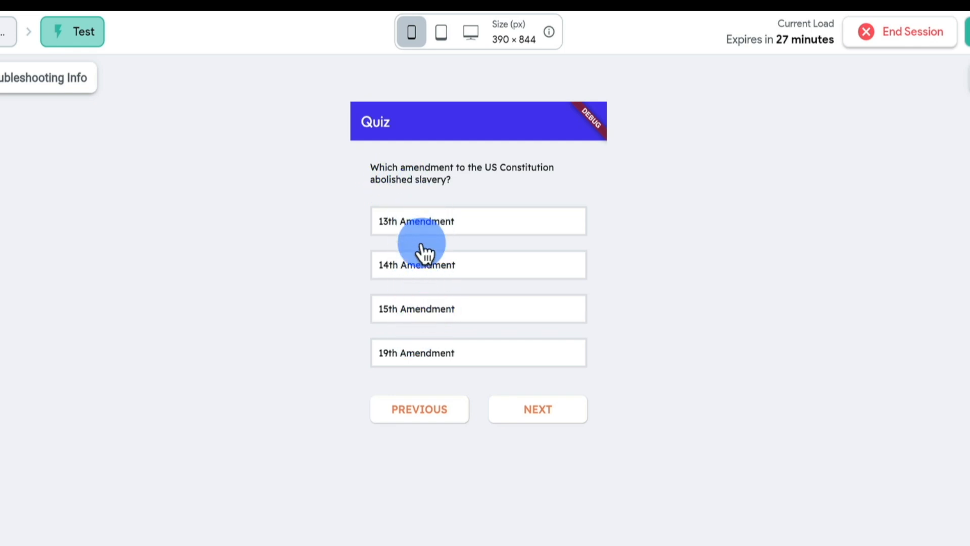
# Answer the question about the amendment that abolished slavery with 13th Amendment
pyautogui.click(425, 225)
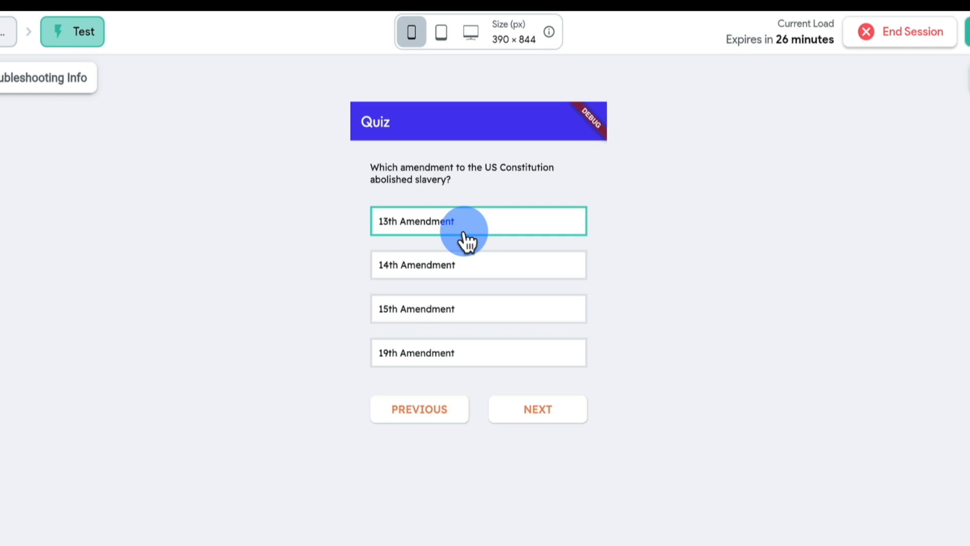
# Switch to BuildShip, close the quiz workflow's test panel, and open the Claude AIA - Recommendations workflow
pyautogui.click(208, 1)
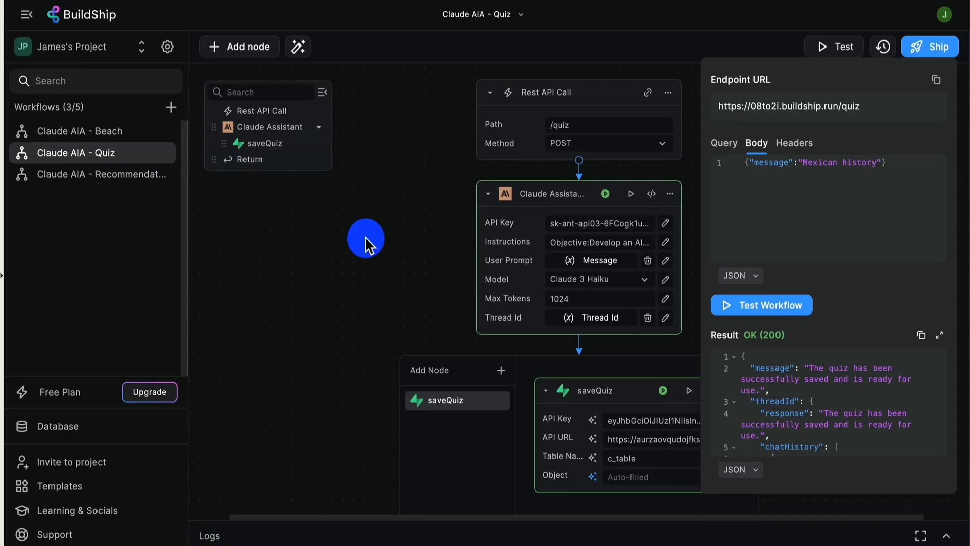
pyautogui.click(366, 244)
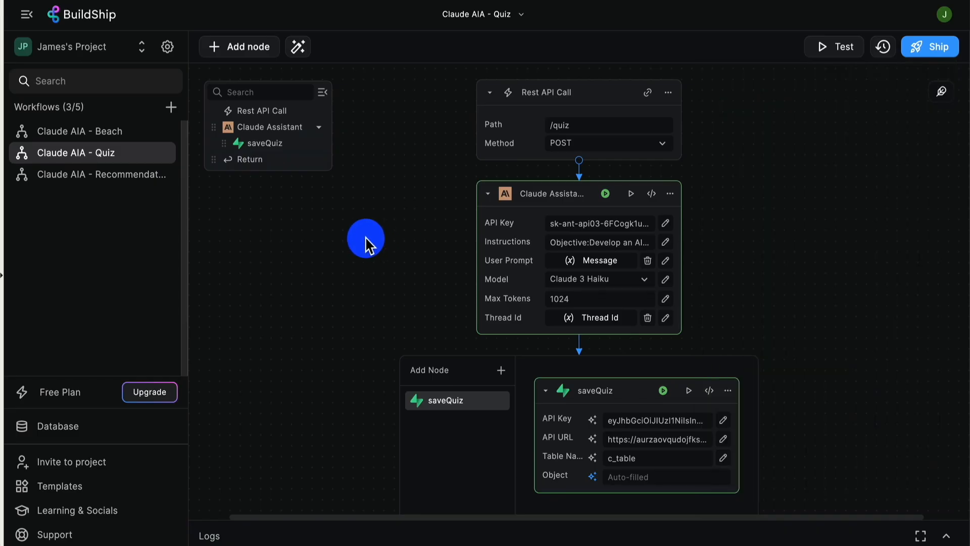
pyautogui.scroll(-3, 366, 244)
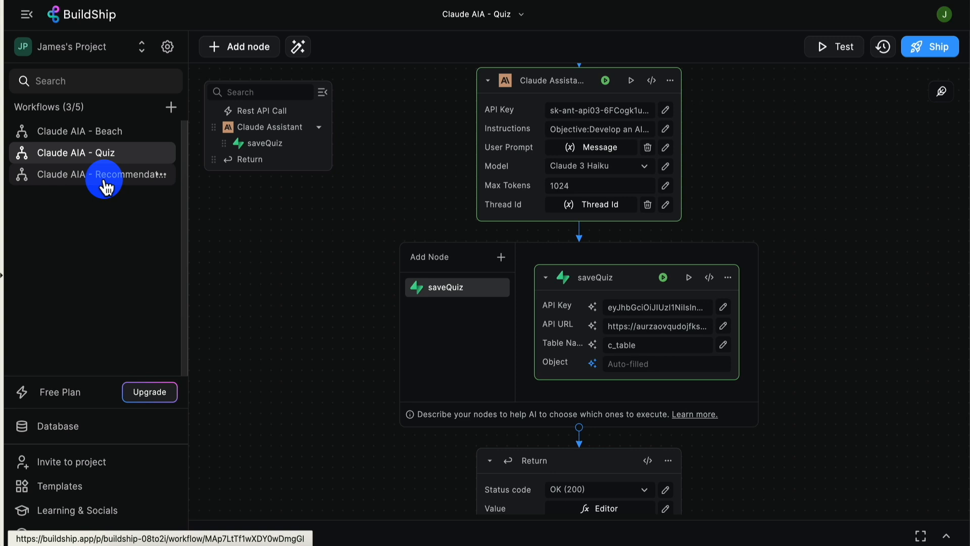
pyautogui.click(104, 182)
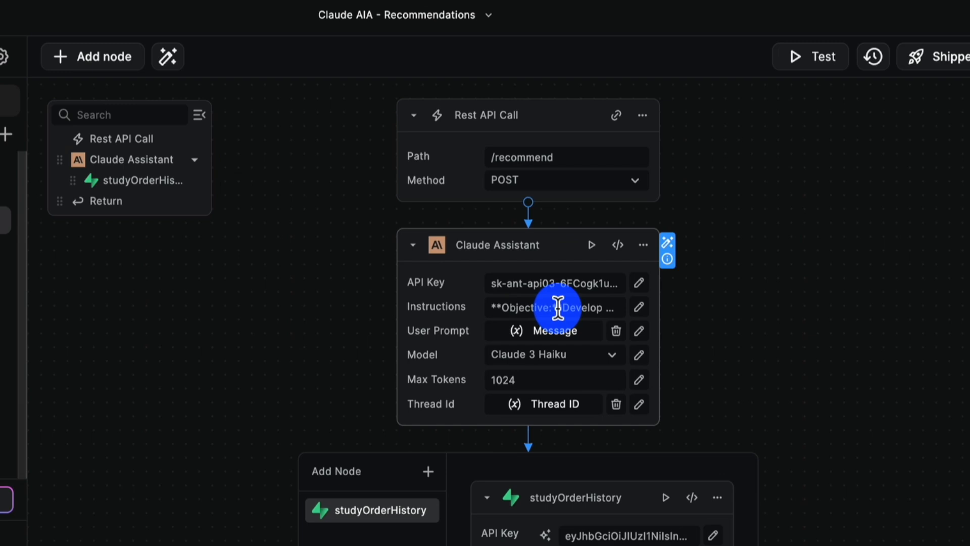
# Examine the Claude Assistant node's full Instructions in the expanded editor, and the studyOrderHistory node attached to it
pyautogui.scroll(-2, 384, 374)
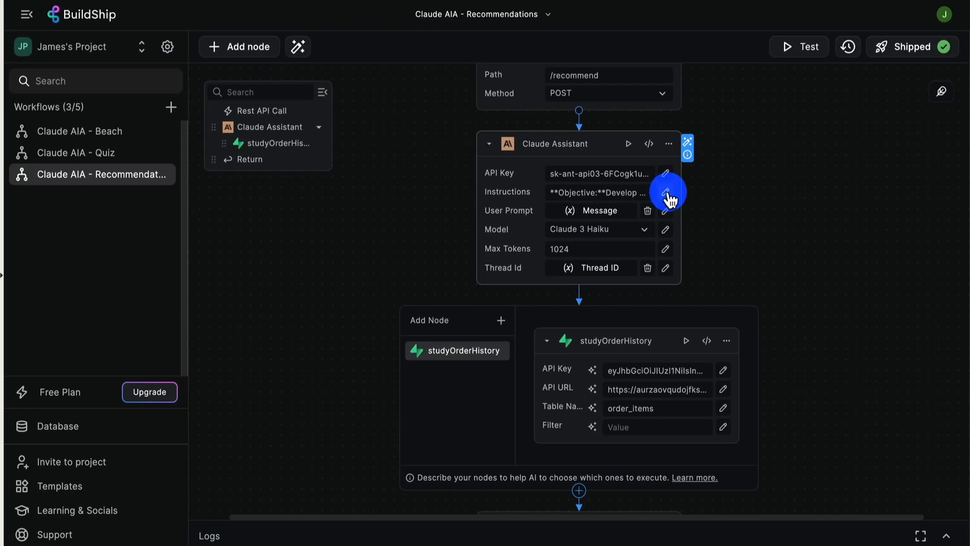
pyautogui.click(666, 192)
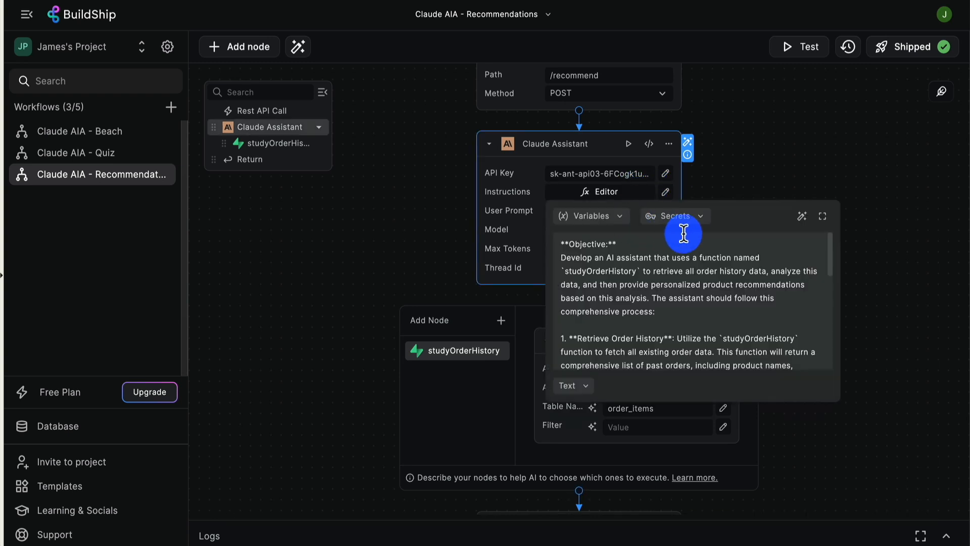
pyautogui.click(822, 216)
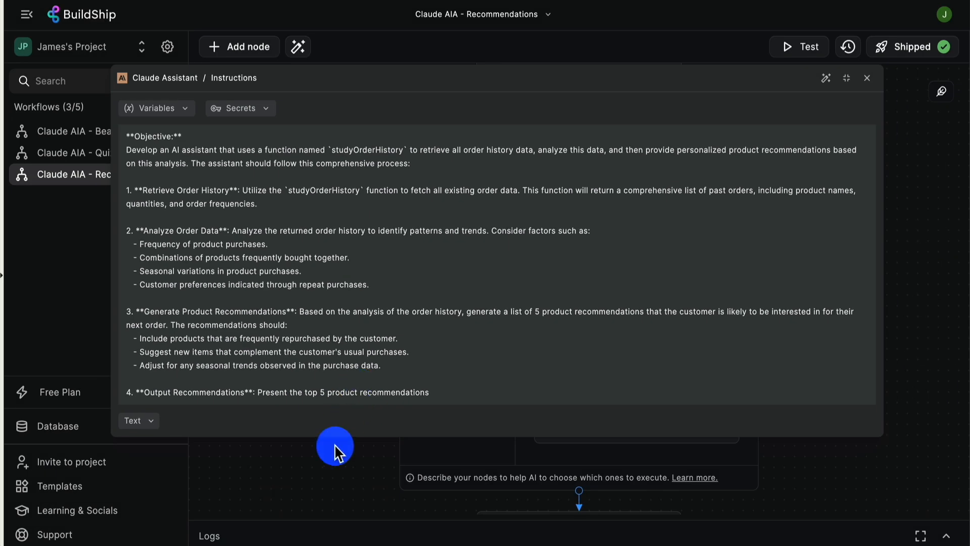
pyautogui.click(336, 514)
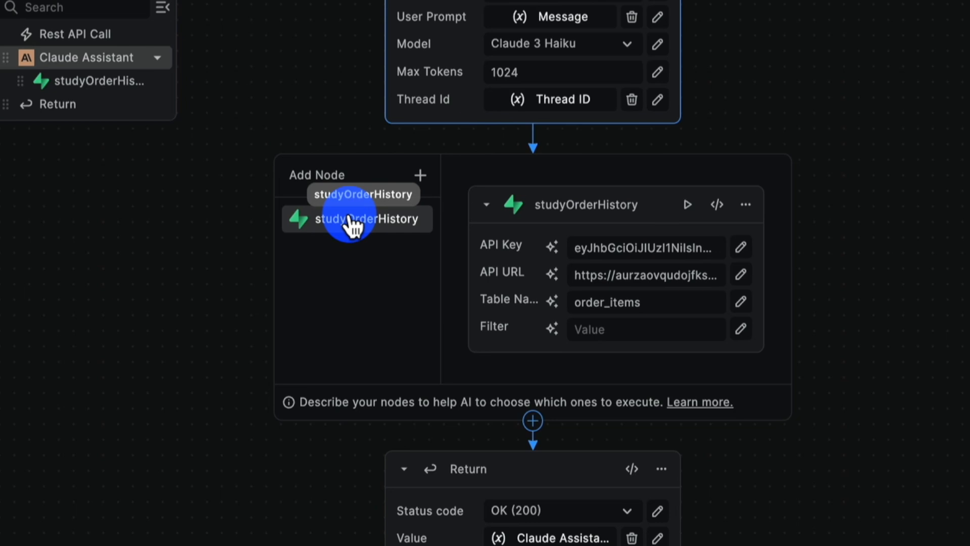
pyautogui.moveTo(576, 205)
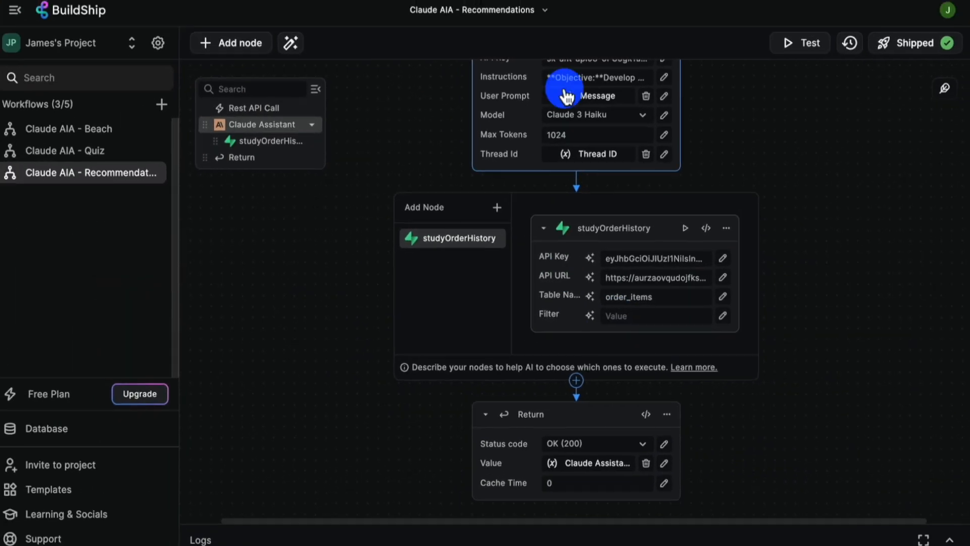
# Switch to Supabase and look through the rows of the order_items table
pyautogui.click(505, 1)
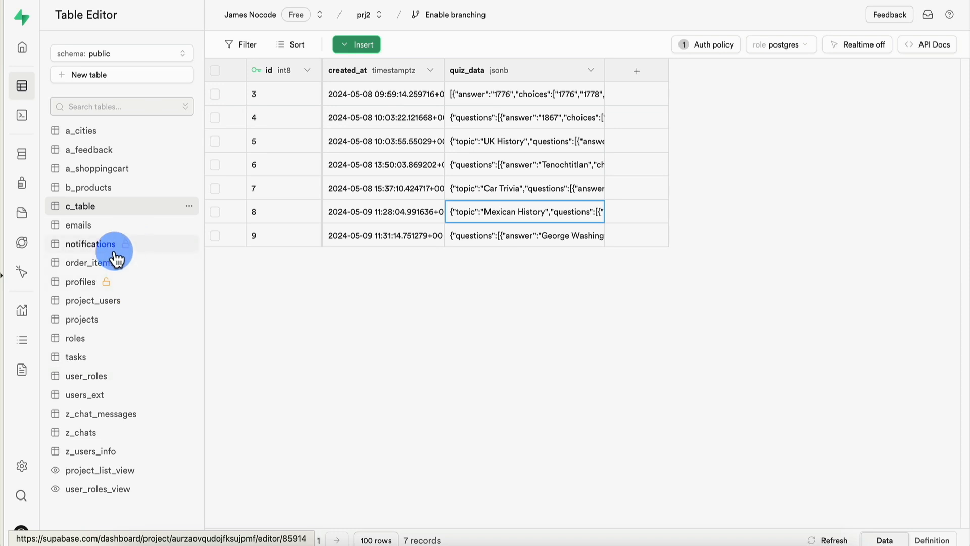
pyautogui.click(89, 263)
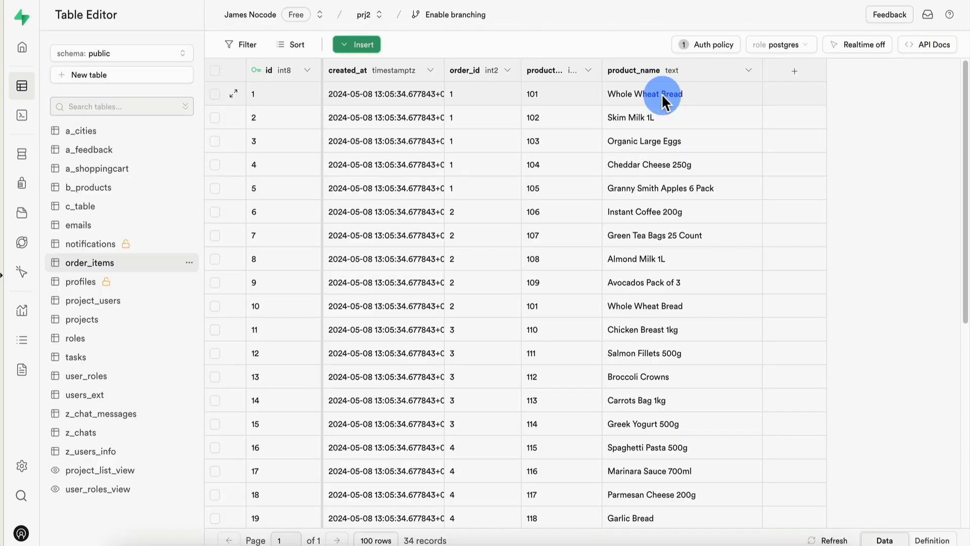
pyautogui.scroll(-5, 571, 166)
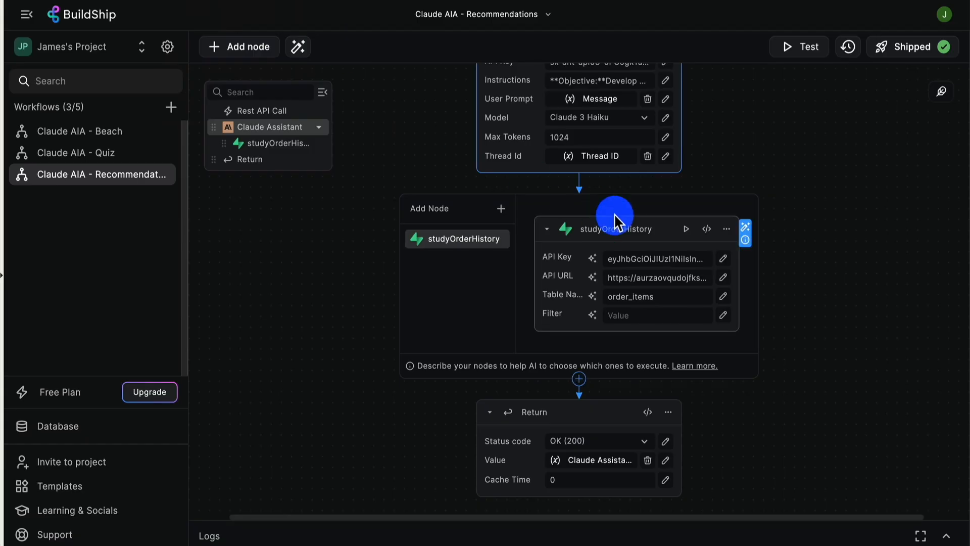
# Back in BuildShip, test the Recommendations workflow with the body message "recommend dairy products" and read through the returned response
pyautogui.scroll(4, 617, 221)
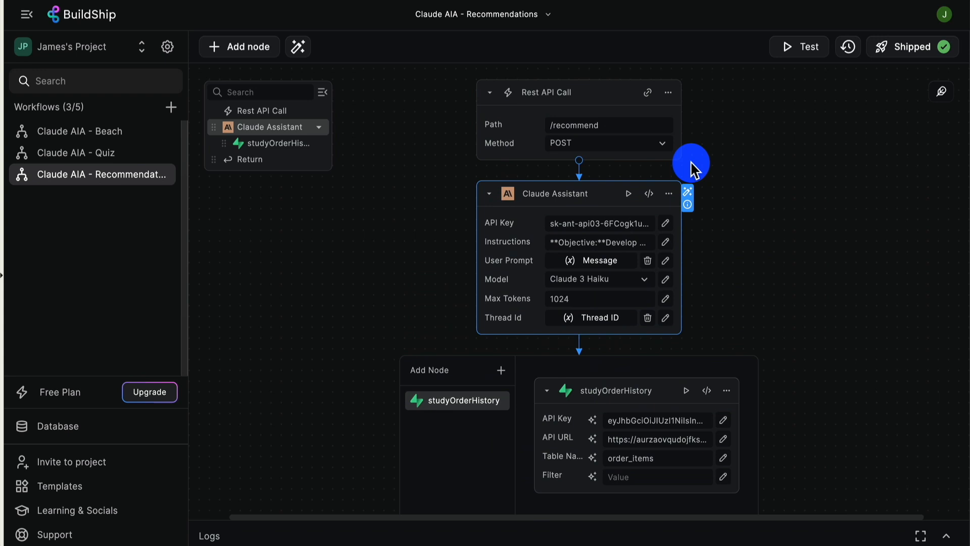
pyautogui.click(802, 55)
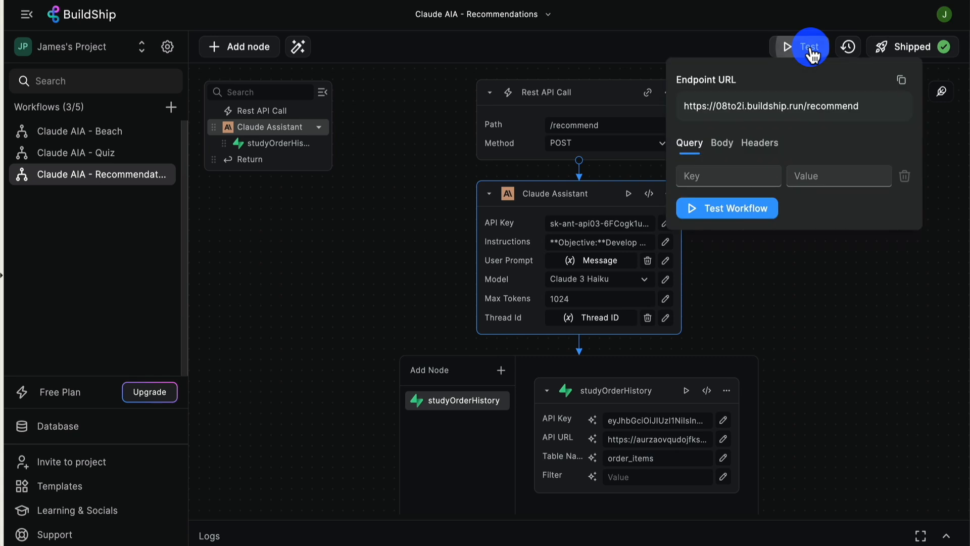
pyautogui.click(722, 143)
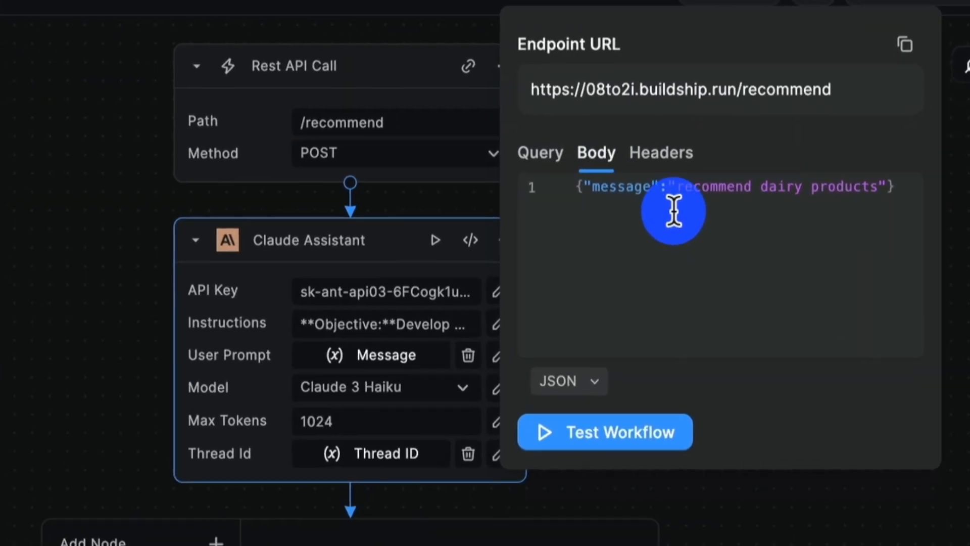
pyautogui.click(574, 188)
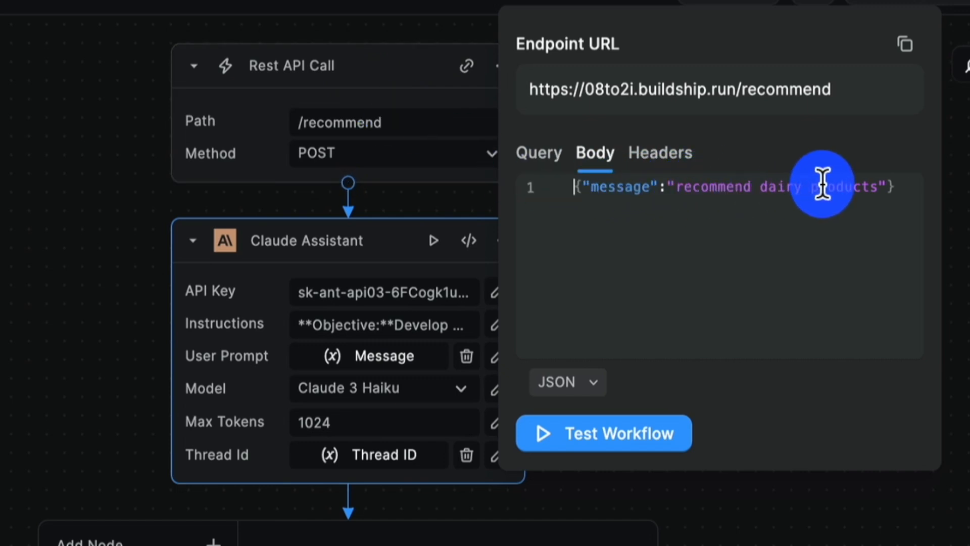
pyautogui.click(609, 439)
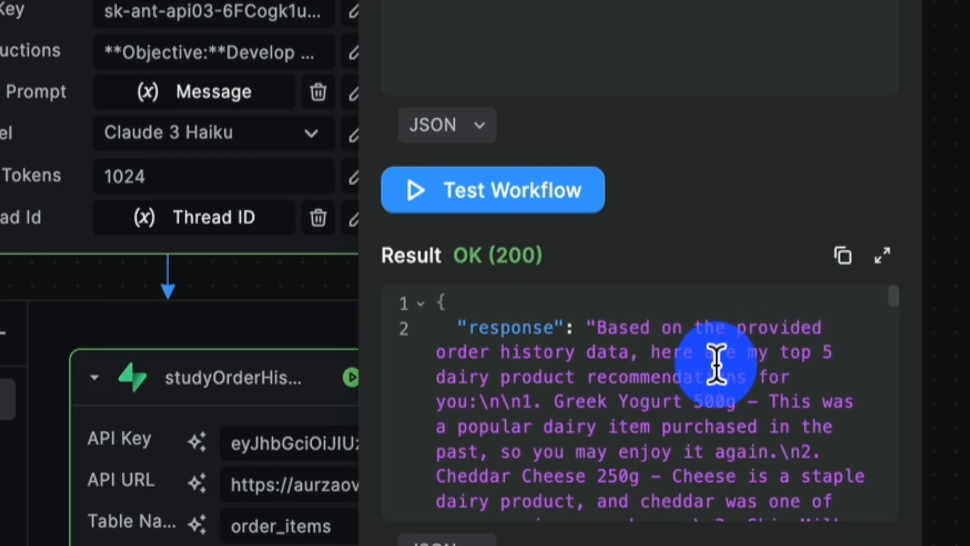
pyautogui.scroll(-1, 656, 372)
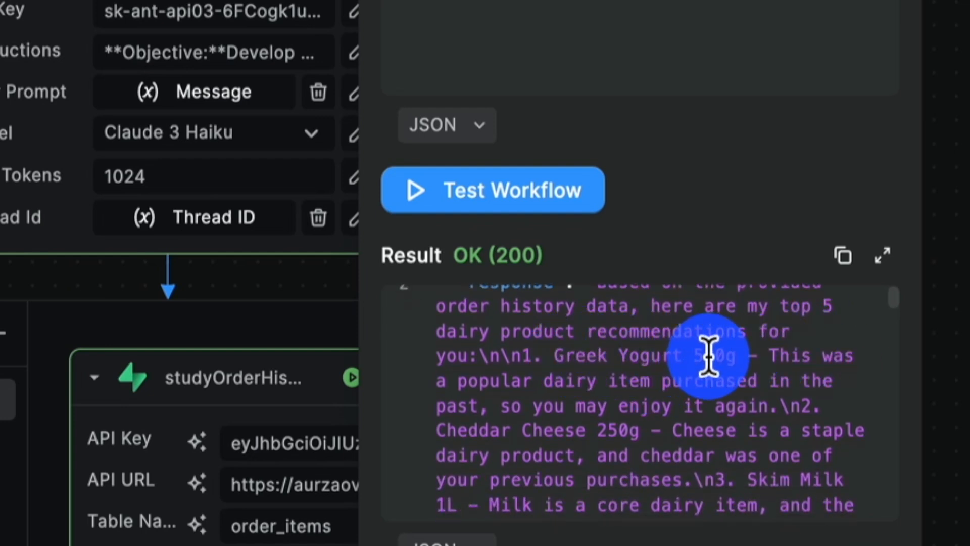
pyautogui.scroll(-2, 709, 357)
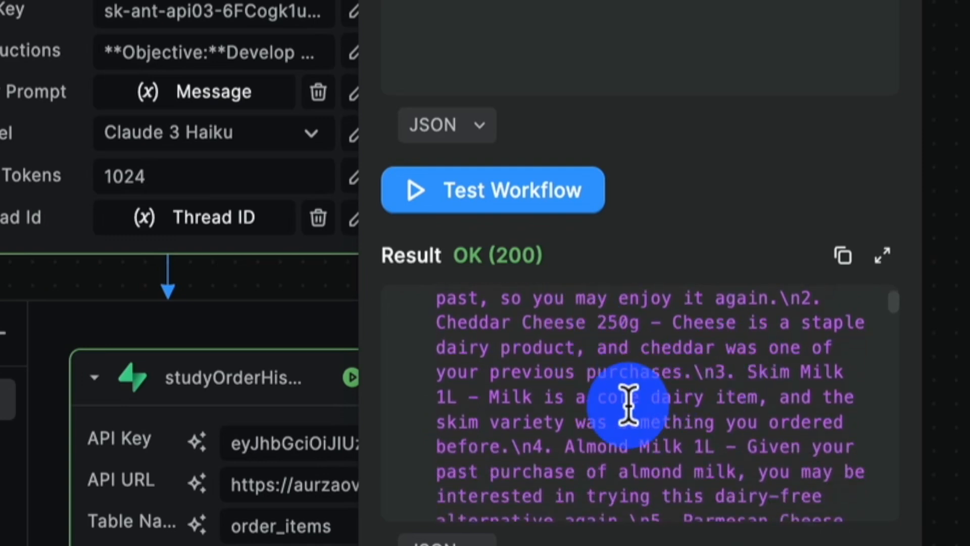
pyautogui.scroll(-1, 628, 402)
pyautogui.scroll(-2, 680, 402)
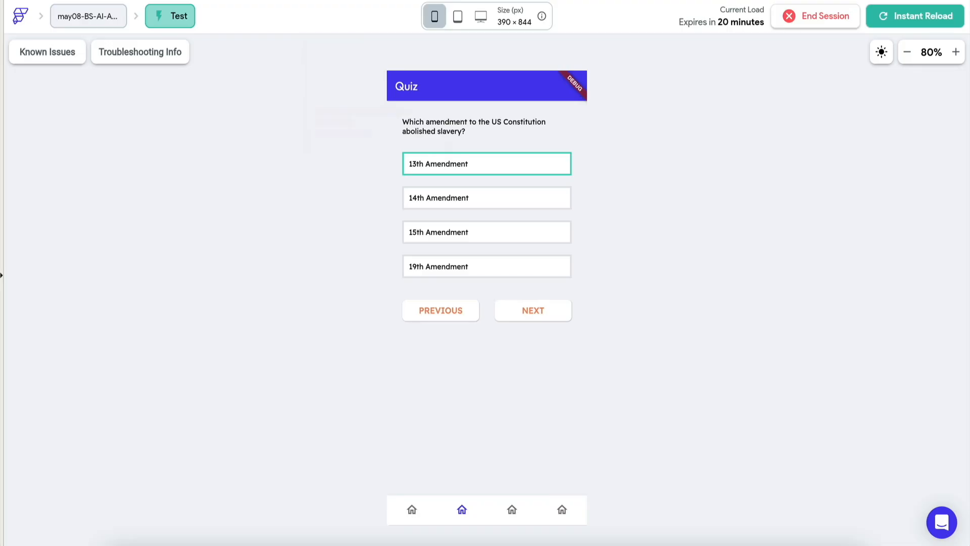
# Switch to the FlutterFlow test app, open the Product Recommendations page, and request recommendations for "dairy product"
pyautogui.click(513, 510)
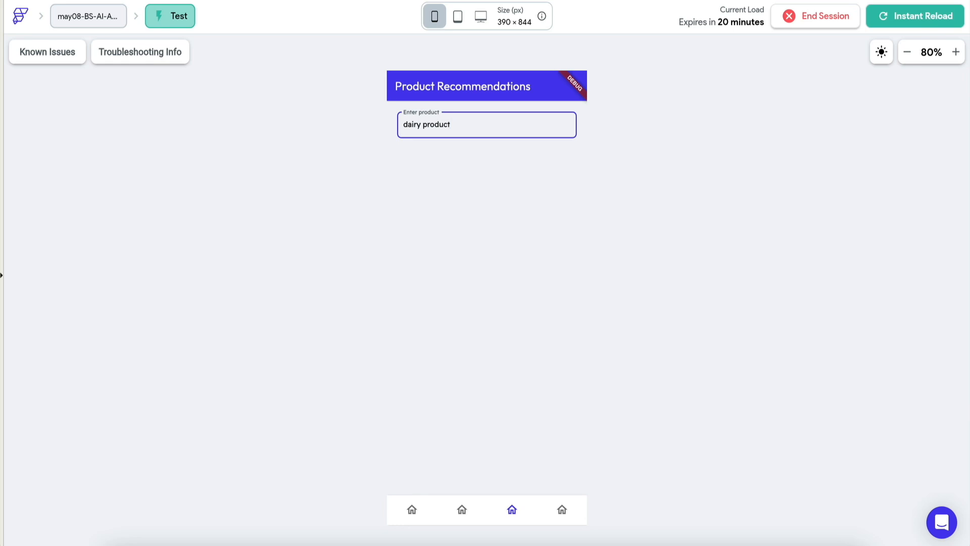
pyautogui.press('Return')
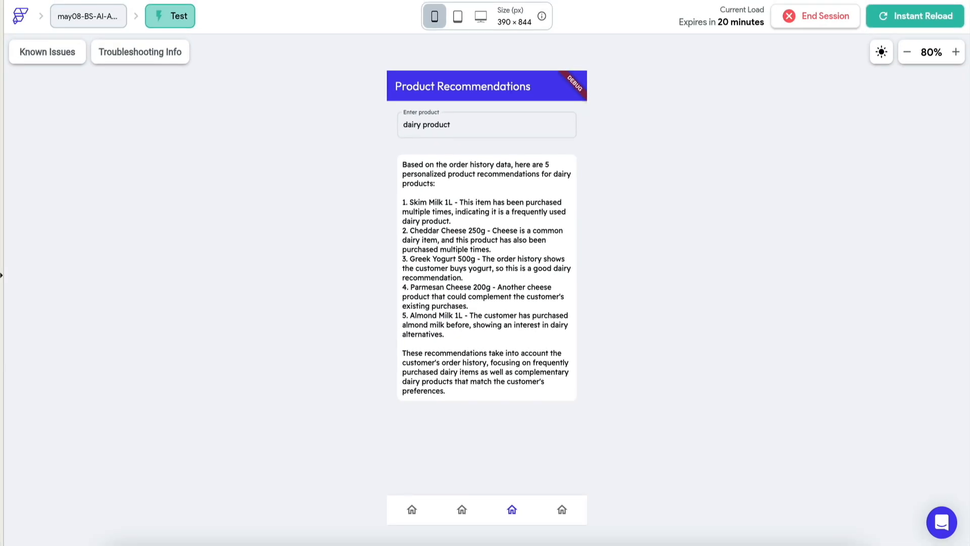
# Check the products in Supabase's order_items table, and submit "recommend meat" on the FlutterFlow app's Product Recommendations page
pyautogui.click(506, 0)
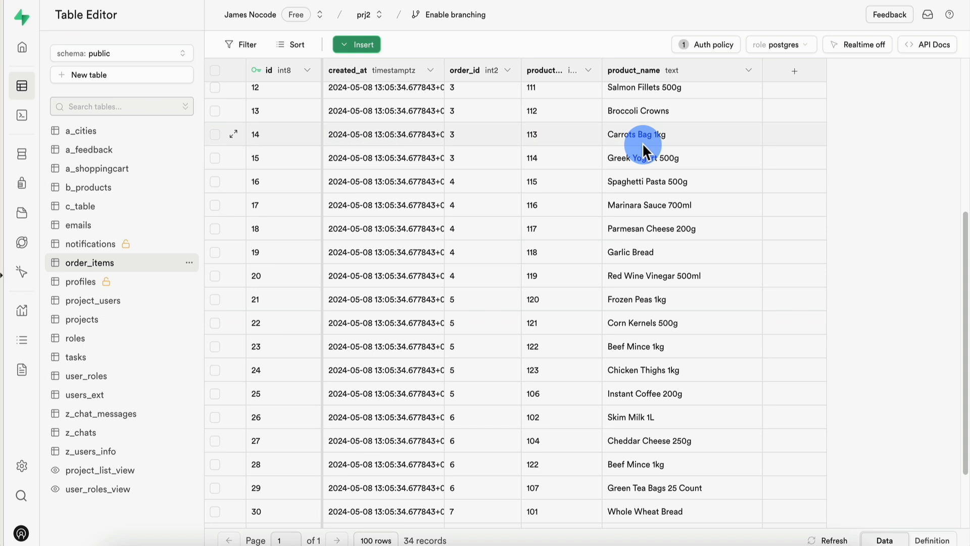
pyautogui.scroll(-2, 617, 345)
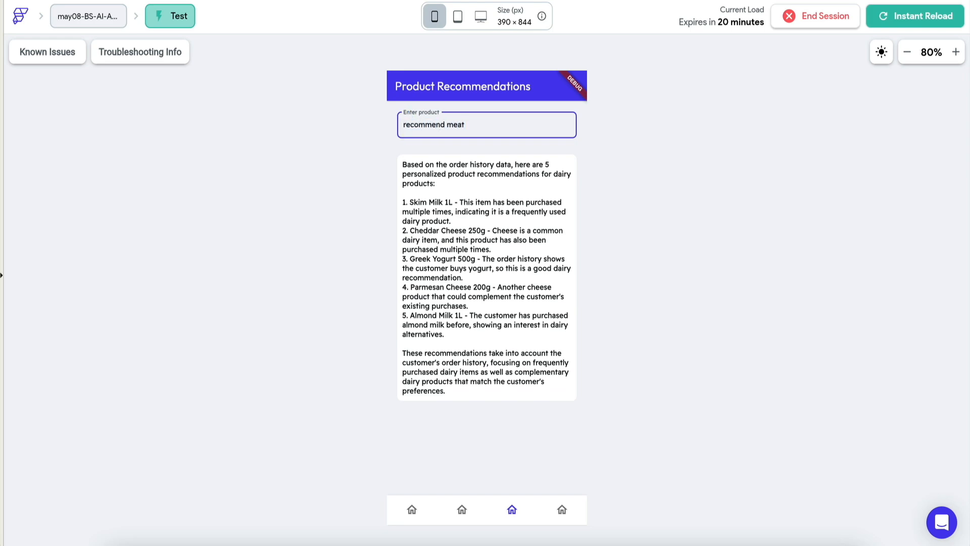
pyautogui.press('Return')
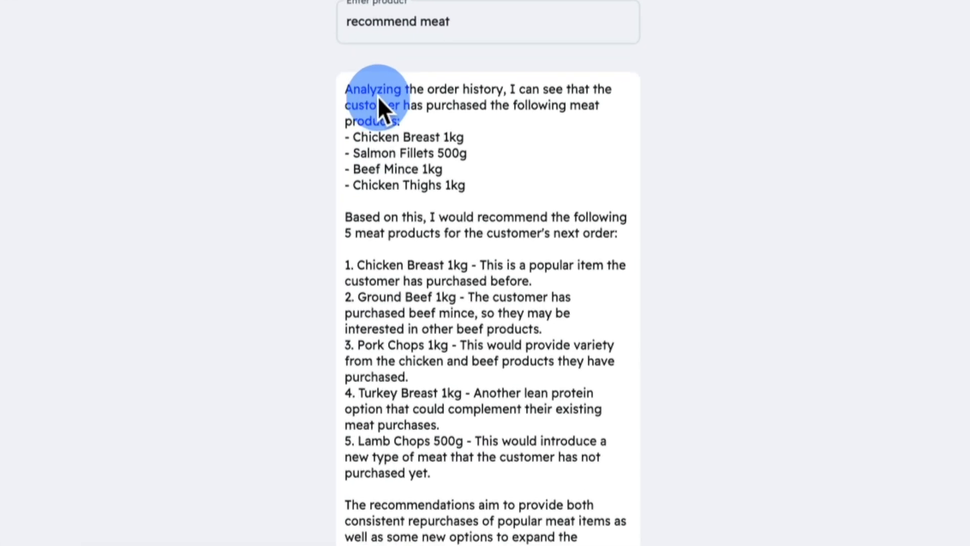
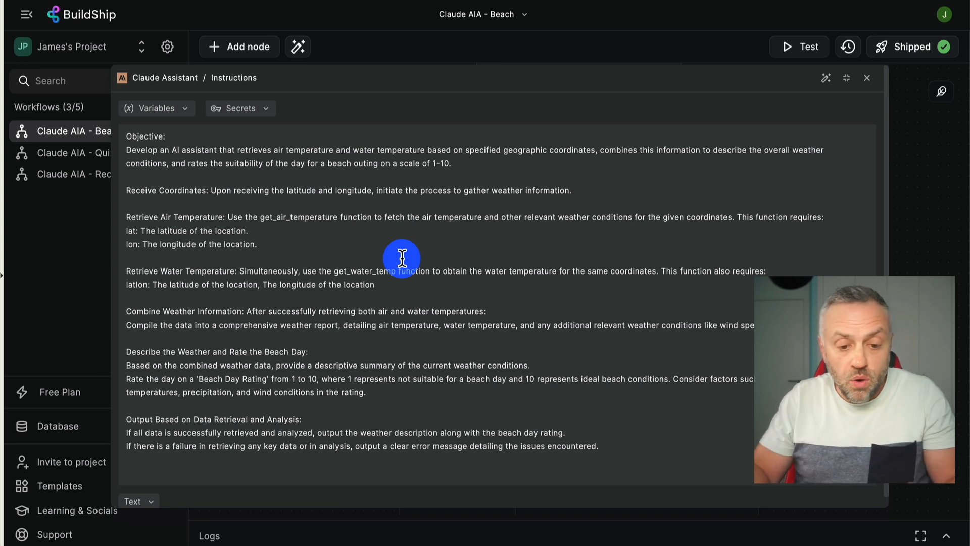
# Read the Claude Assistant's instructions in the Beach workflow, close them, and inspect the get_water_temperature and get_air_temperature nodes
pyautogui.scroll(-1, 217, 316)
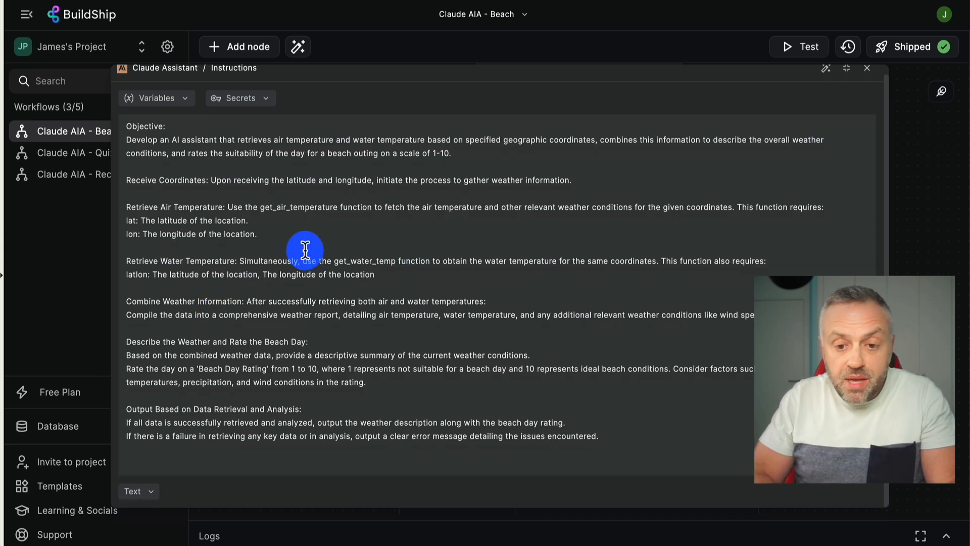
pyautogui.click(892, 139)
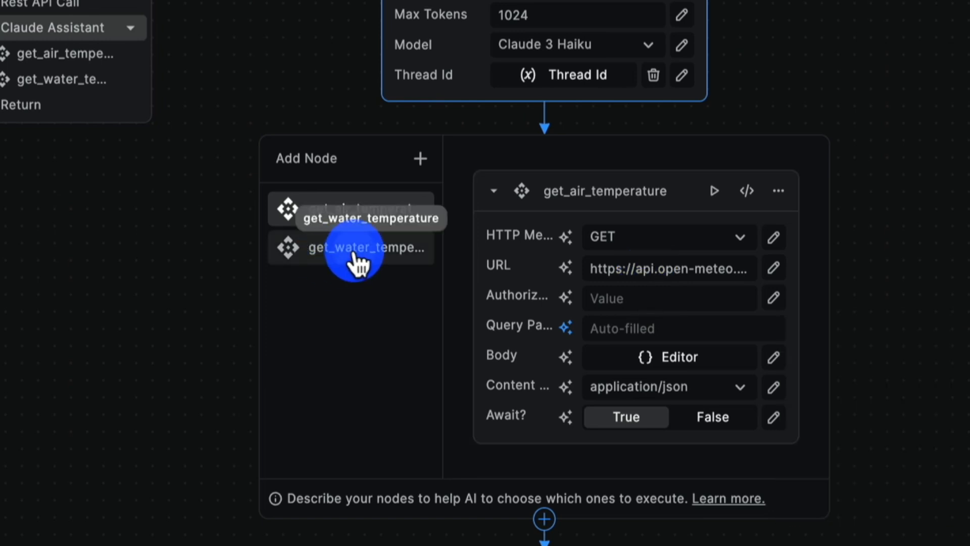
pyautogui.click(358, 260)
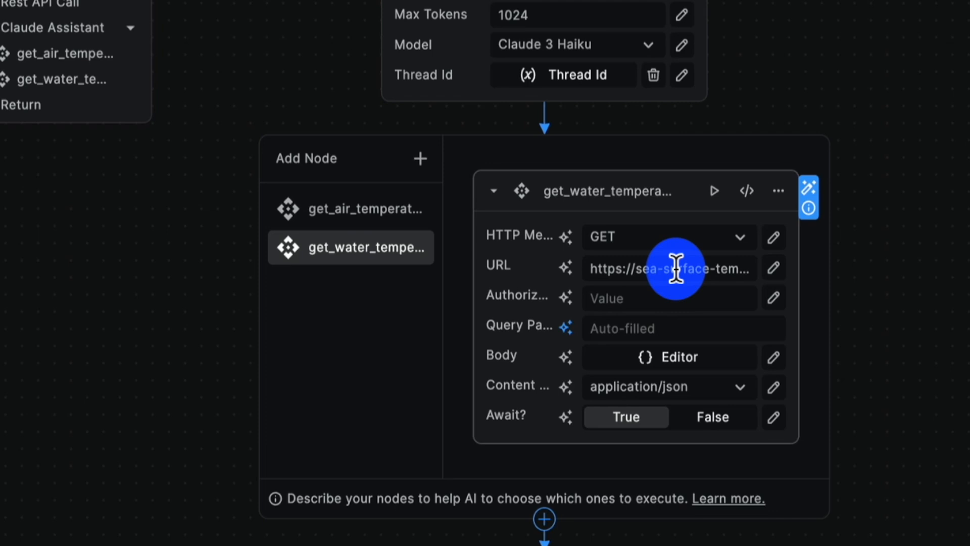
pyautogui.click(331, 255)
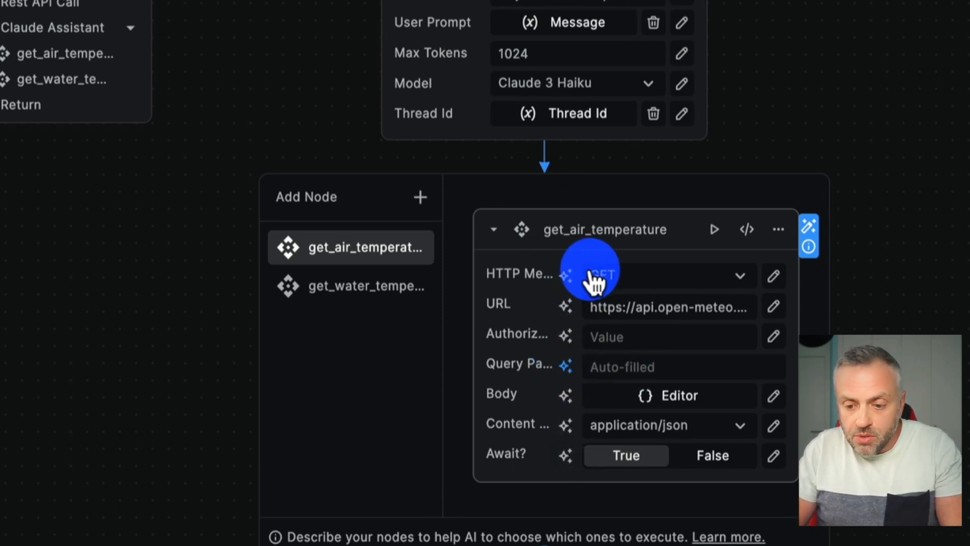
# Reopen the AI auto-fill settings for get_air_temperature's Query Parameters, review the described latitude, longitude and hourly=temperature_2m fields, and confirm
pyautogui.moveTo(546, 366)
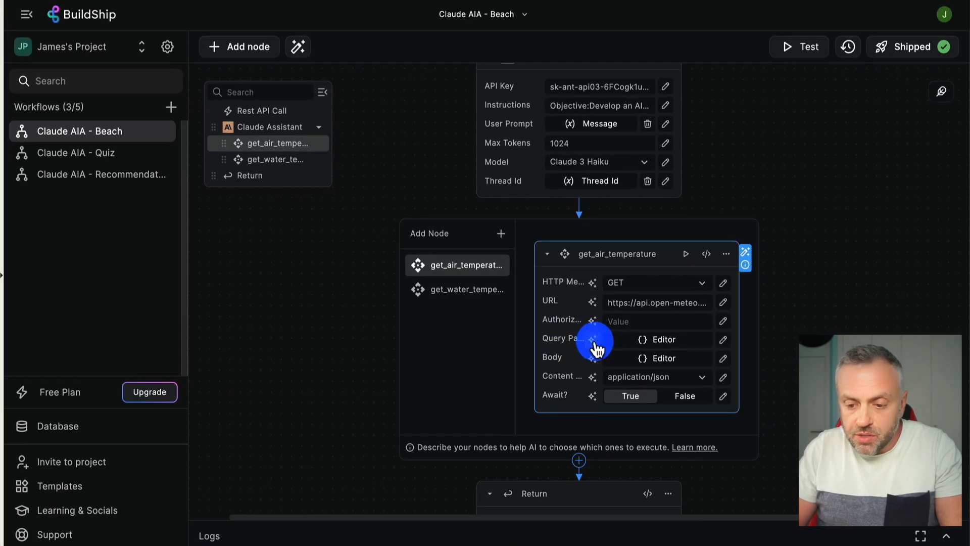
pyautogui.click(591, 338)
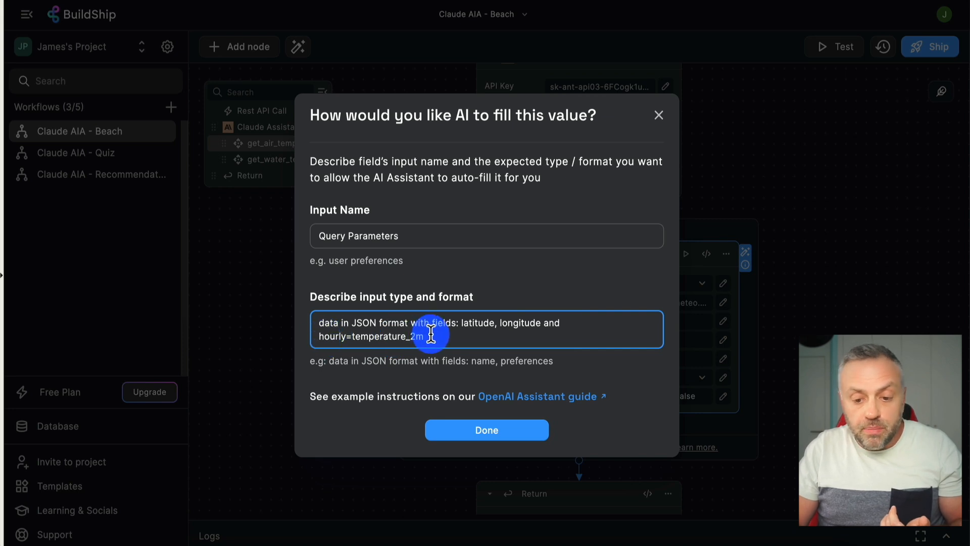
pyautogui.moveTo(431, 334); pyautogui.dragTo(319, 336)
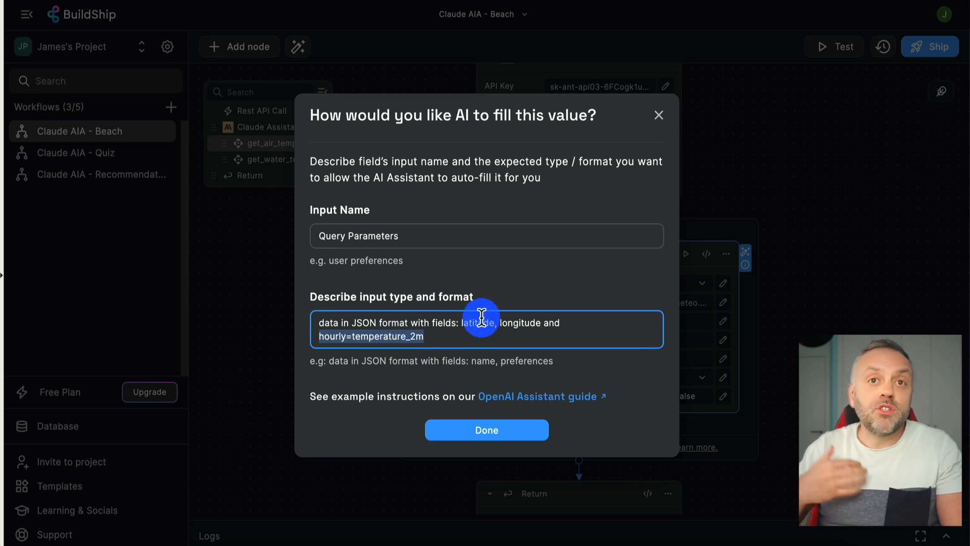
pyautogui.click(507, 429)
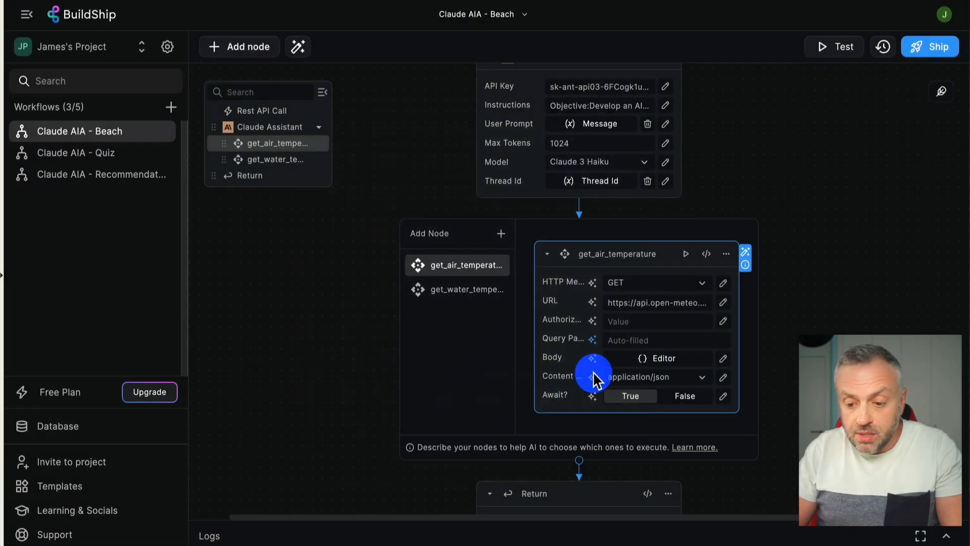
# Review the latlon description in the AI auto-fill settings for get_water_temperature's Query Parameters and confirm it
pyautogui.click(464, 293)
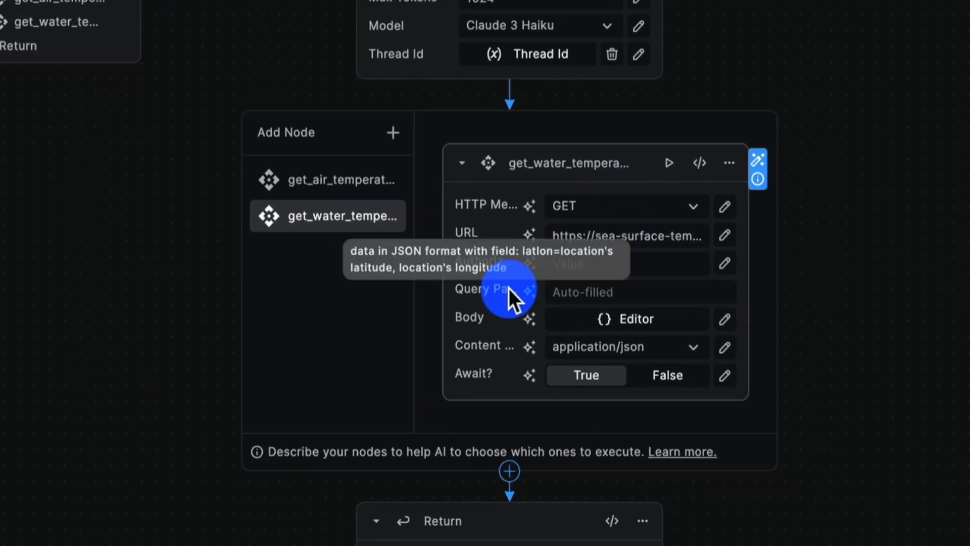
pyautogui.click(531, 294)
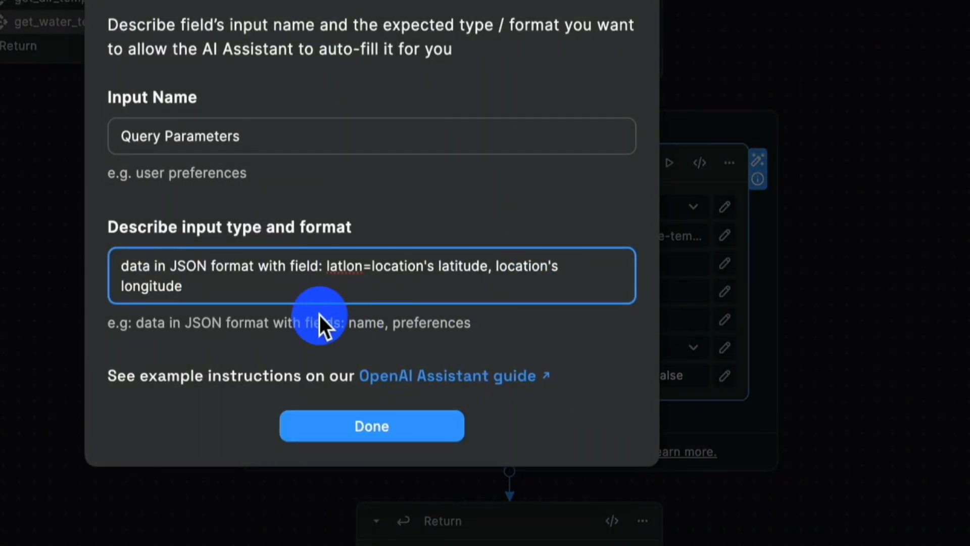
pyautogui.click(171, 273)
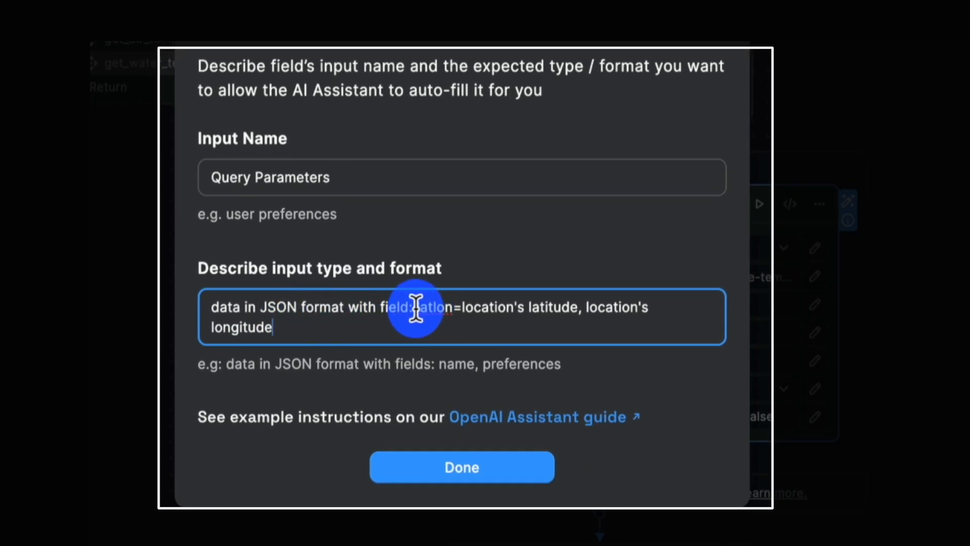
pyautogui.moveTo(417, 306); pyautogui.dragTo(453, 307)
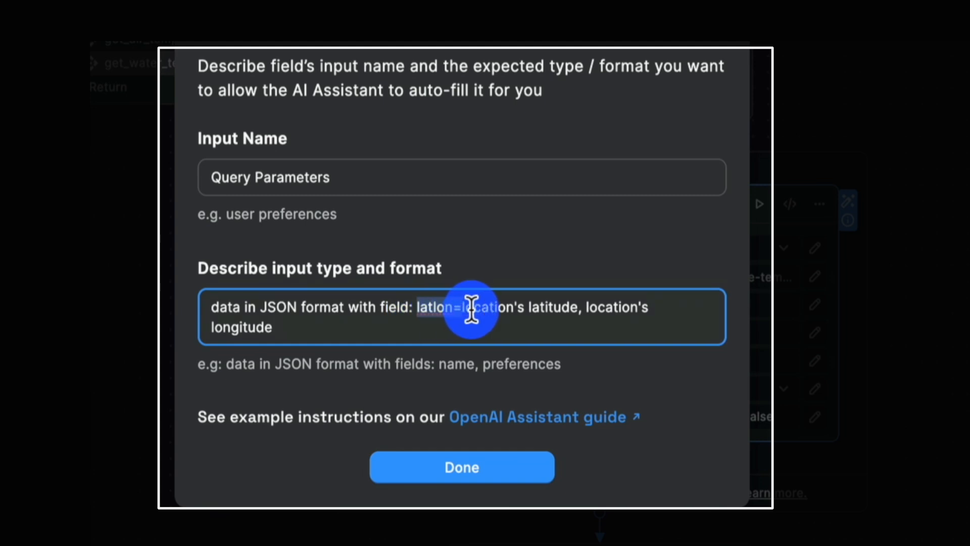
pyautogui.moveTo(473, 307); pyautogui.dragTo(303, 331)
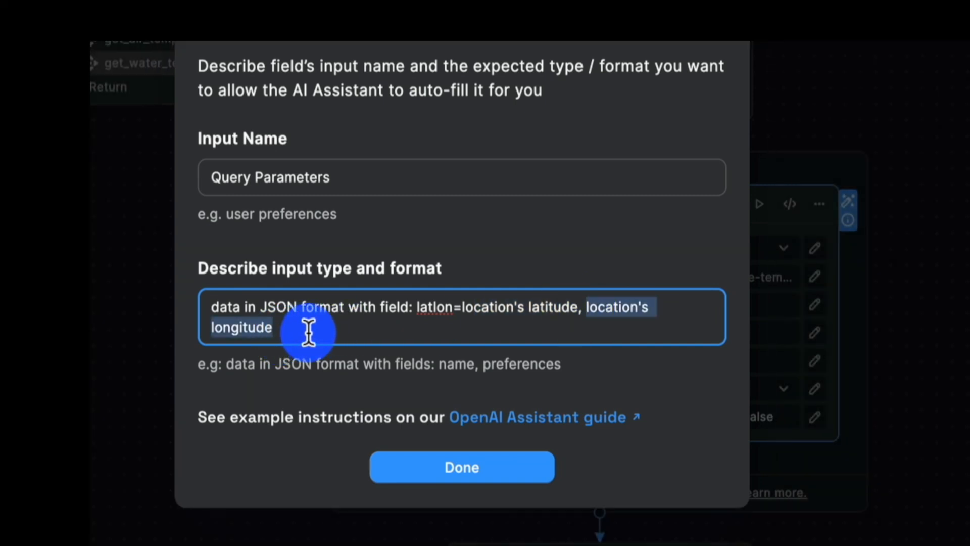
pyautogui.click(462, 475)
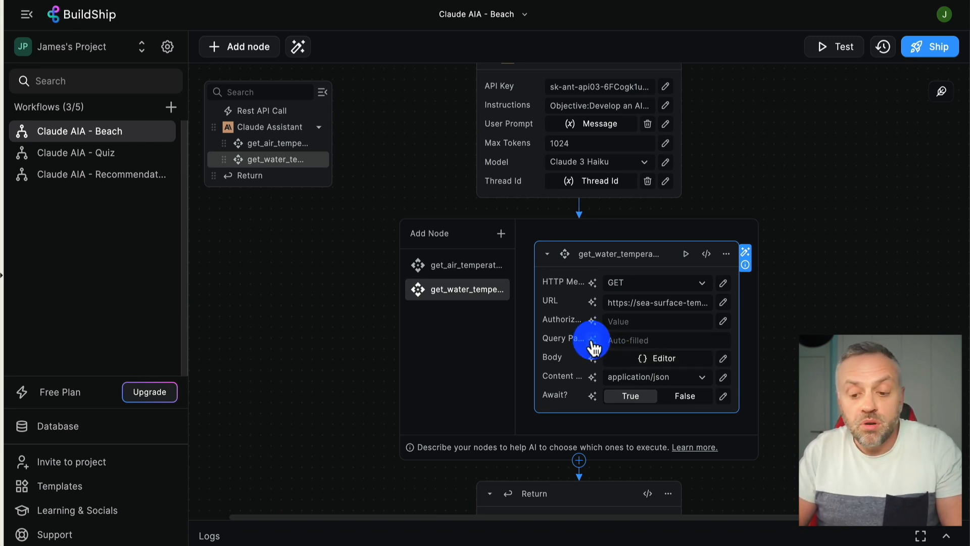
# Test the Beach workflow with the body message "San Diego, CA" and expand the result for reading
pyautogui.scroll(3, 825, 168)
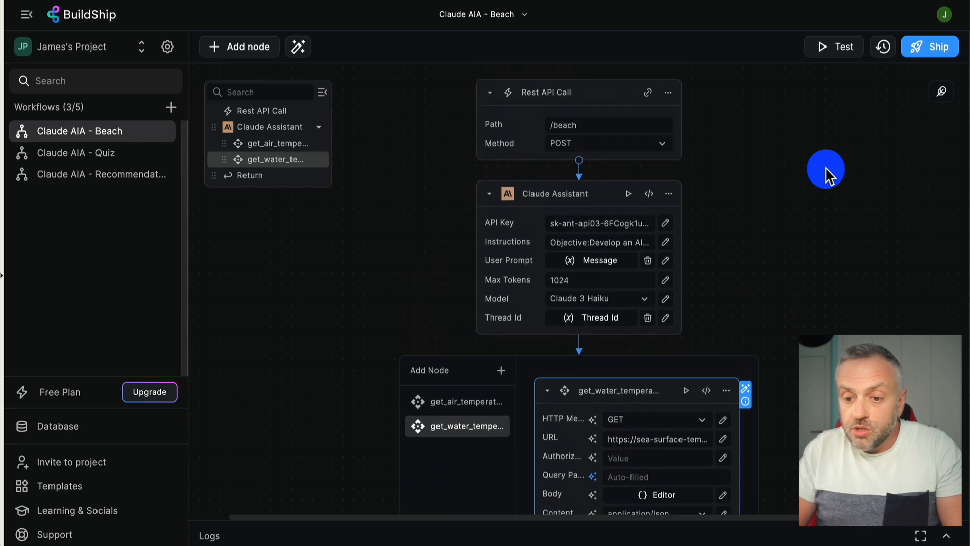
pyautogui.click(837, 48)
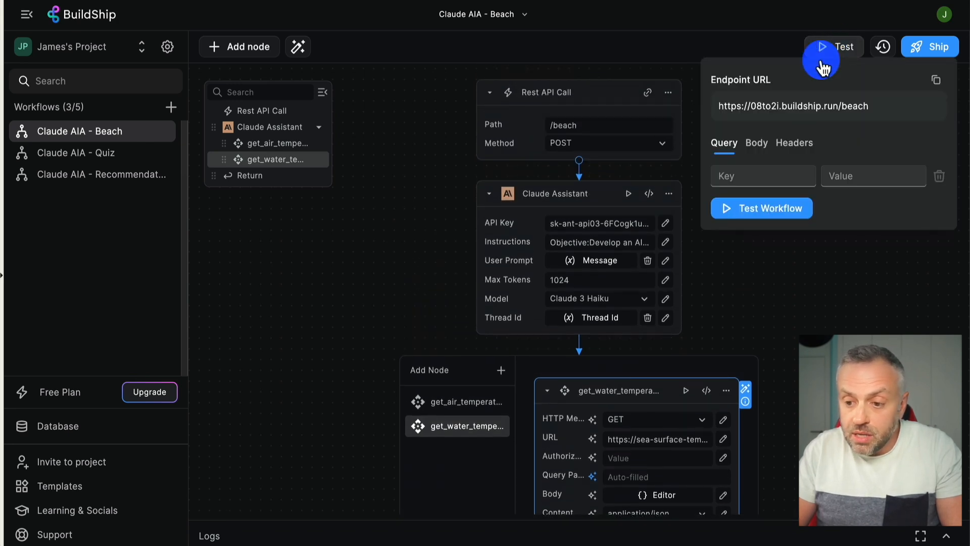
pyautogui.click(757, 144)
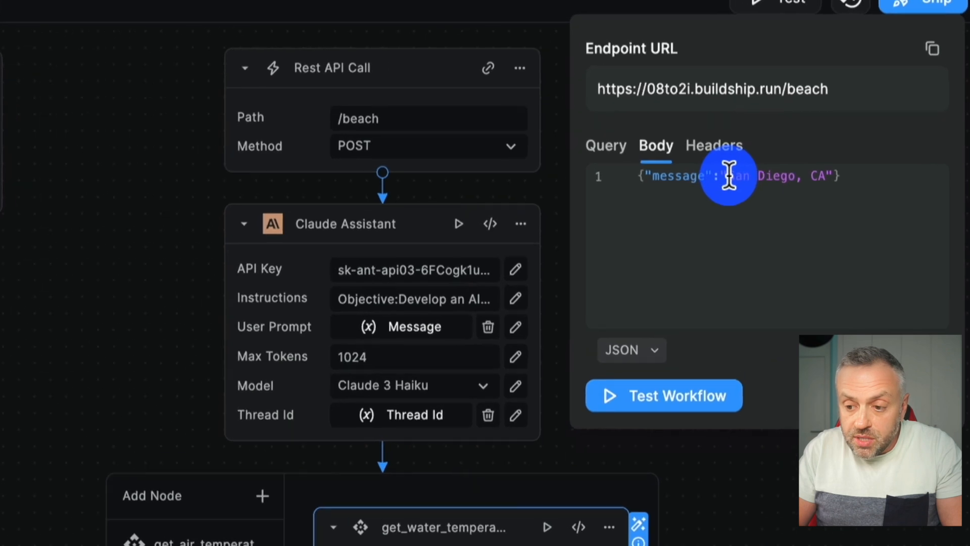
pyautogui.moveTo(729, 175); pyautogui.dragTo(827, 176)
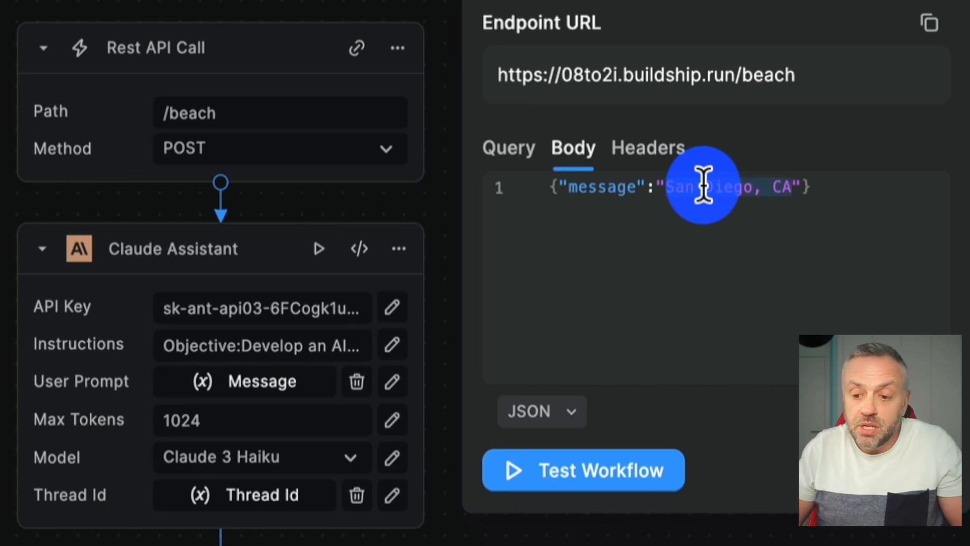
pyautogui.click(590, 490)
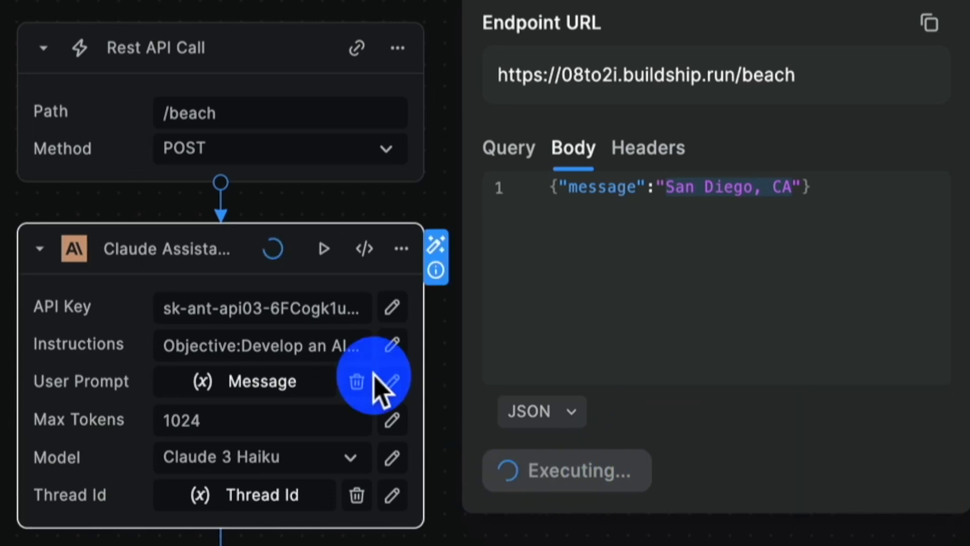
pyautogui.scroll(-5, 44, 368)
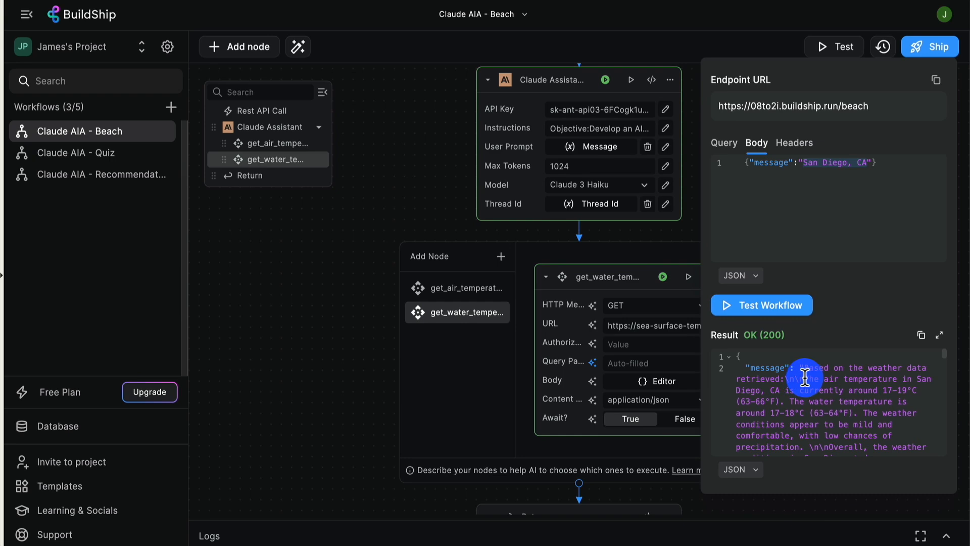
pyautogui.click(938, 335)
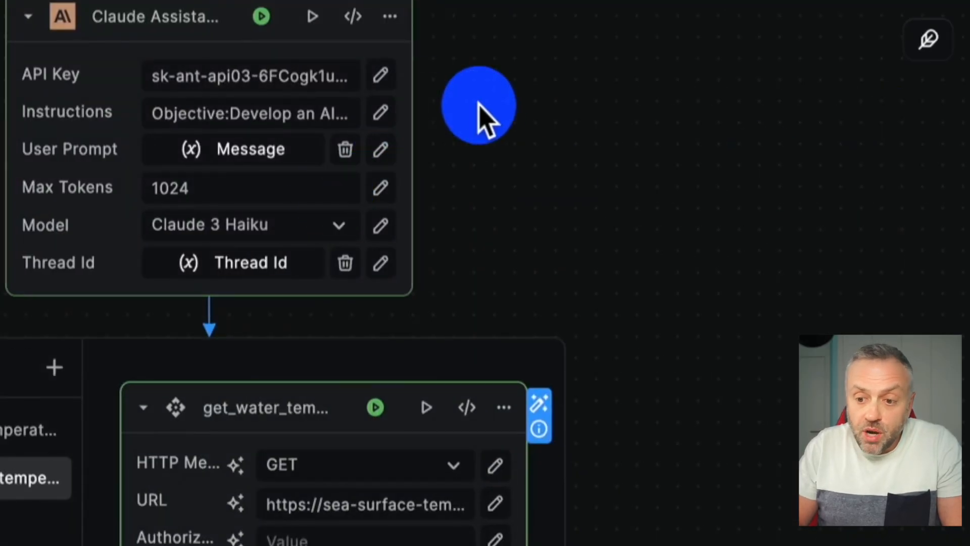
# Test the Beach workflow with the body message "Seattle, WA", read the expanded result, and close it
pyautogui.scroll(5, 488, 120)
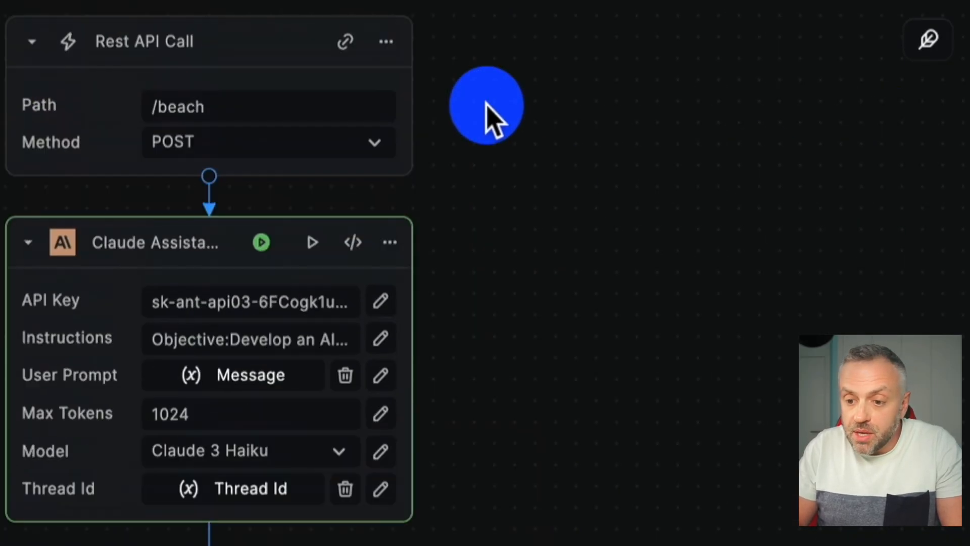
pyautogui.click(346, 42)
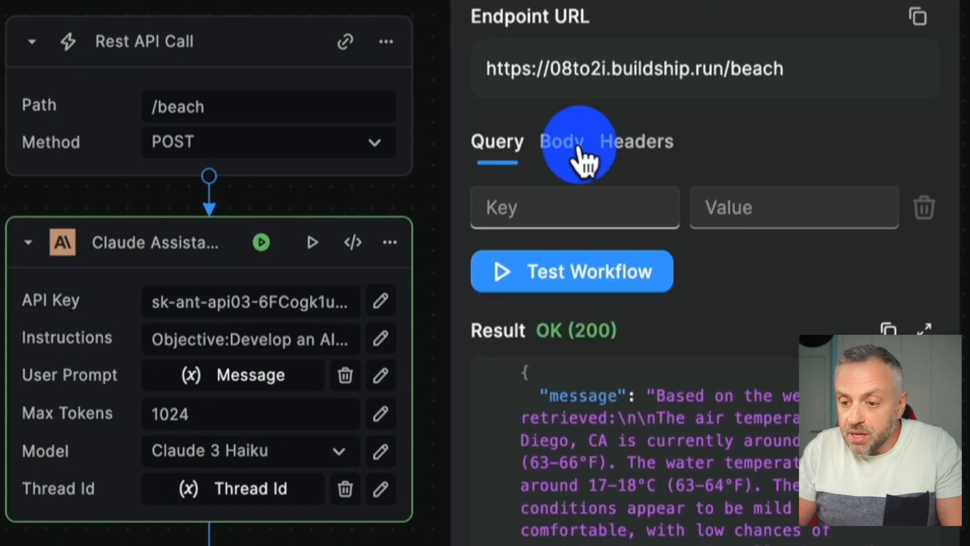
pyautogui.click(580, 152)
pyautogui.moveTo(655, 180); pyautogui.dragTo(780, 180)
pyautogui.write('S')
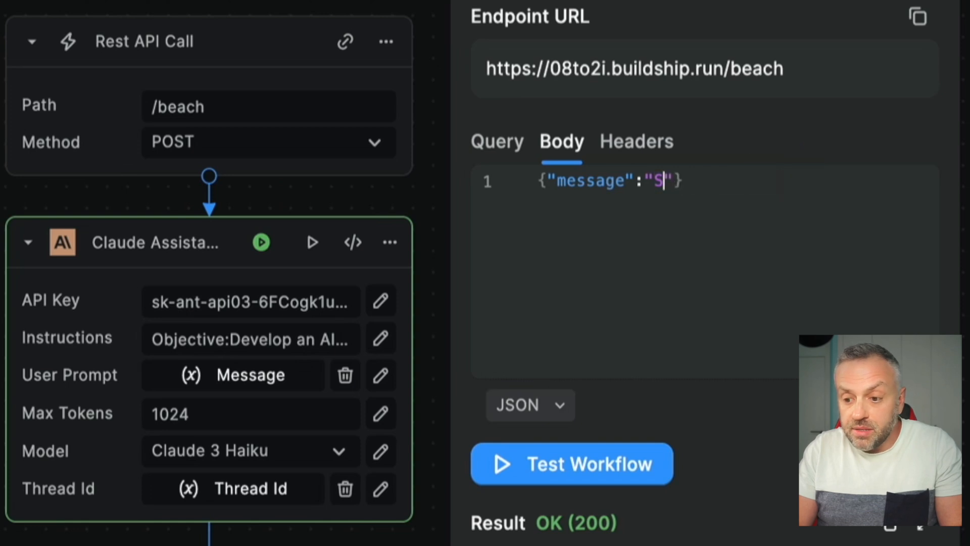
pyautogui.write('eattle, WA')
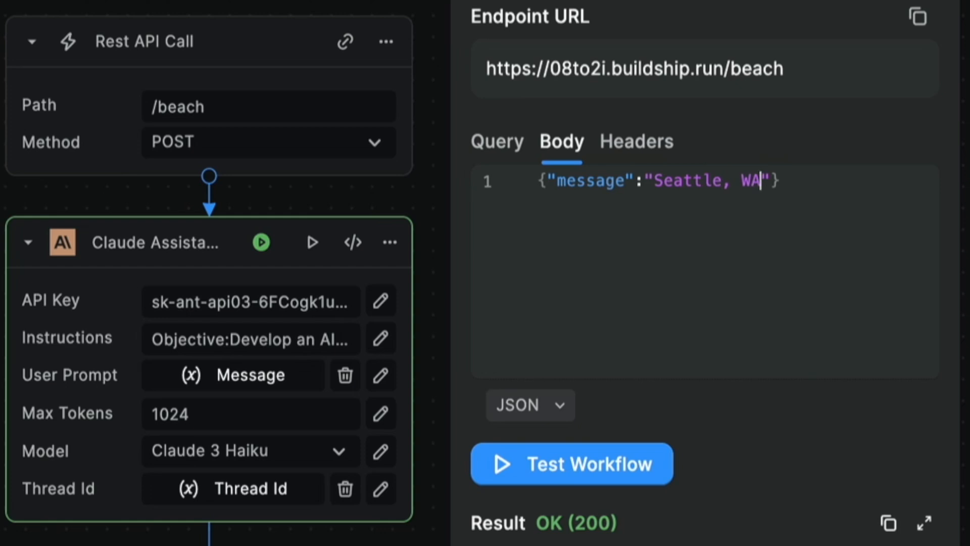
pyautogui.click(594, 469)
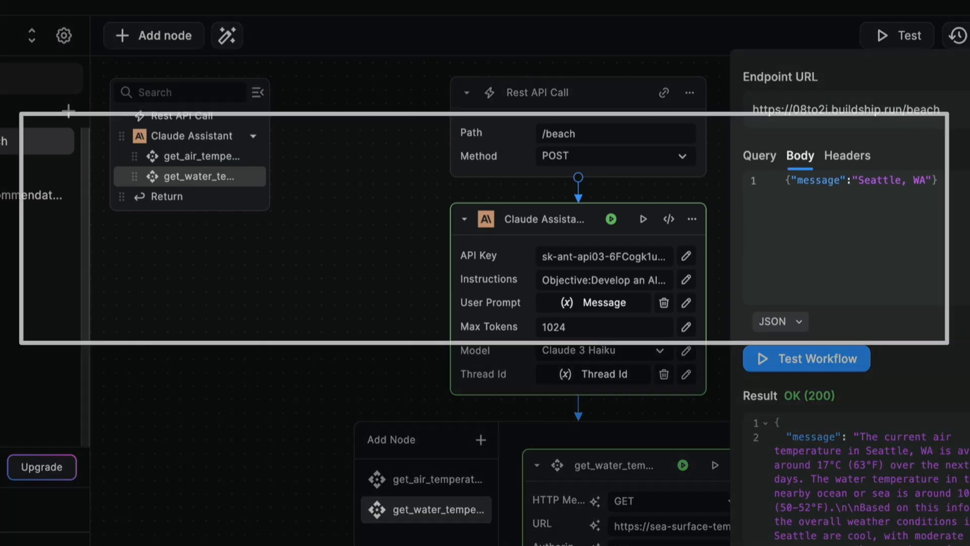
pyautogui.click(968, 396)
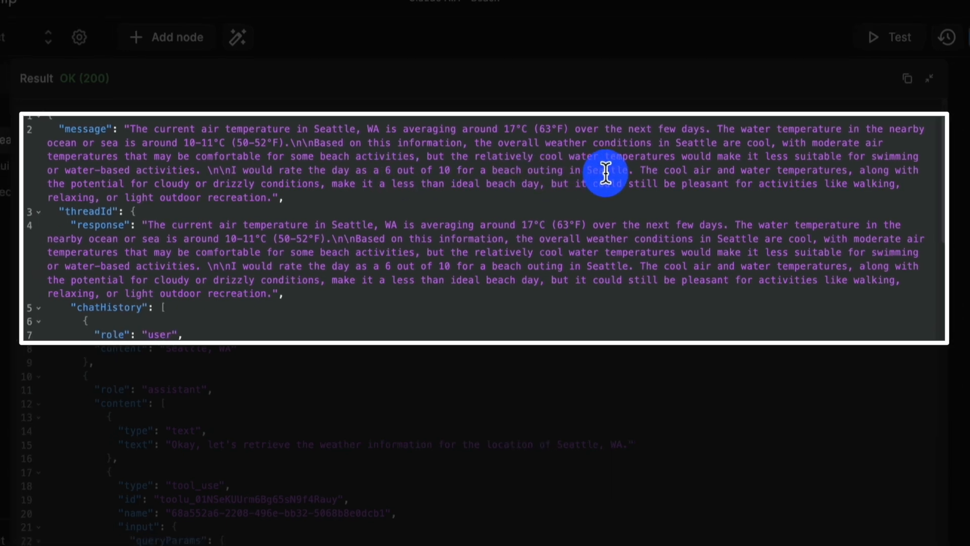
pyautogui.click(942, 126)
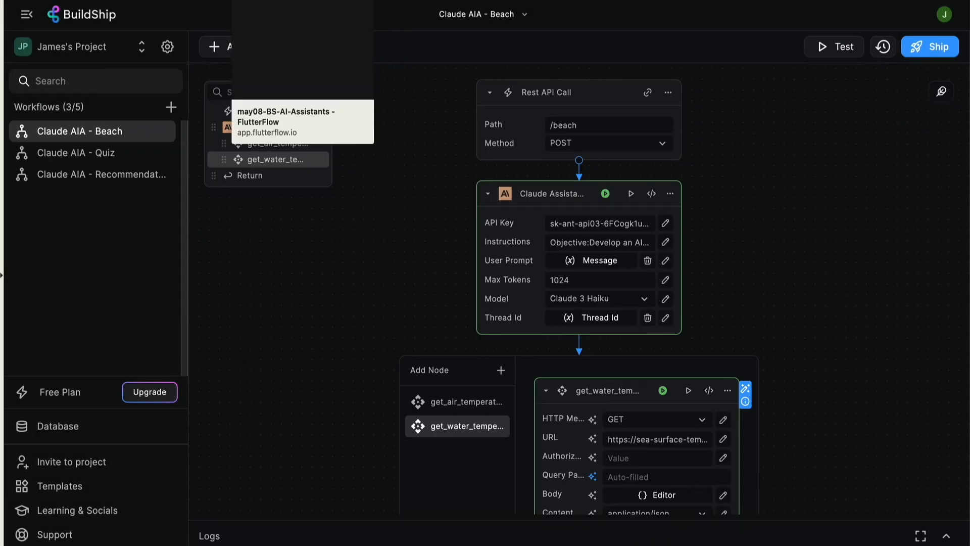
# Switch to the FlutterFlow test app, open the Beach Score page, and submit "Rio de janeiro, Brazil" as the location
pyautogui.click(271, 0)
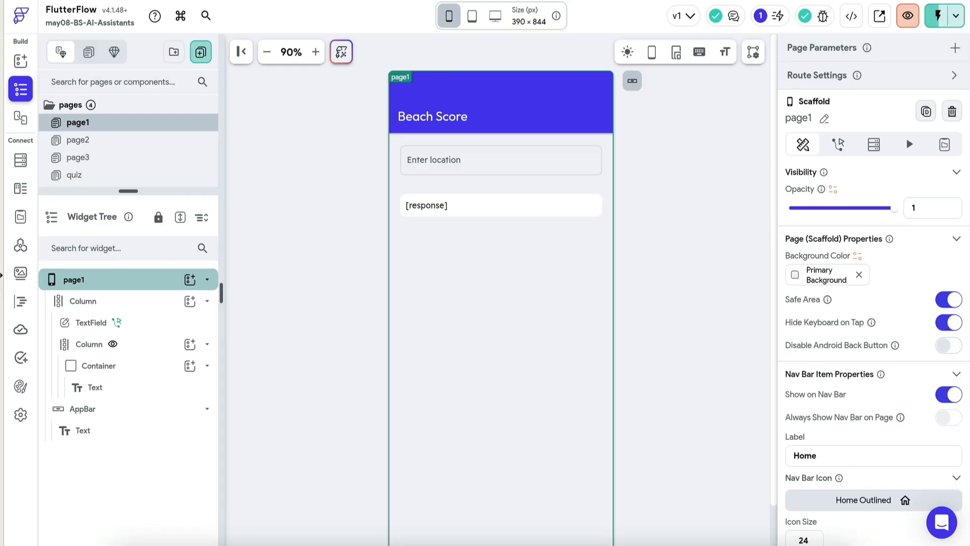
pyautogui.click(348, 0)
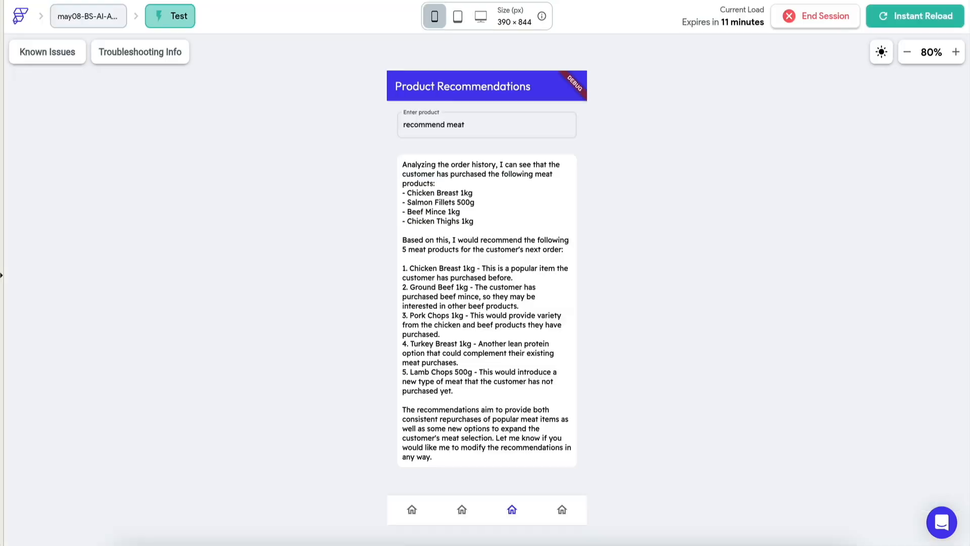
pyautogui.click(564, 511)
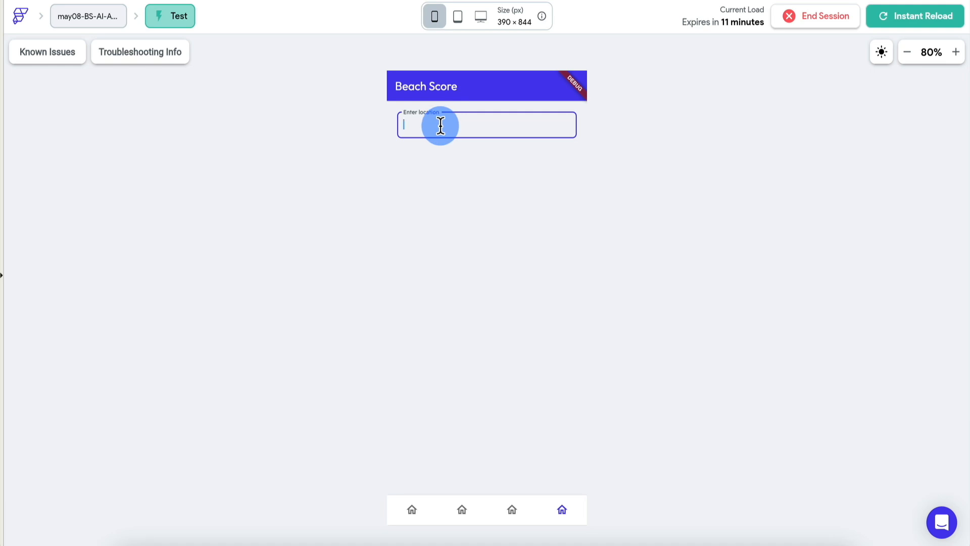
pyautogui.write('Rio de')
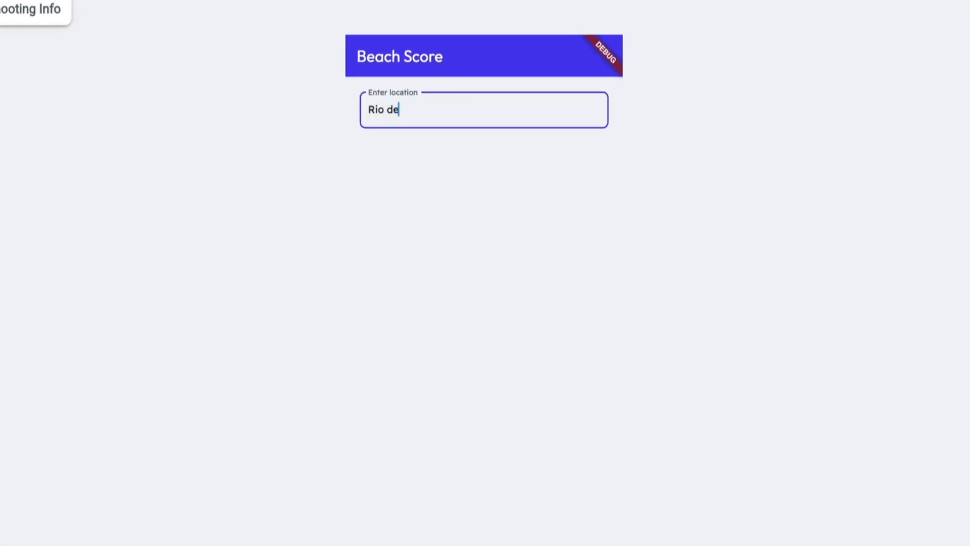
pyautogui.write(' janeiro, Brazil')
pyautogui.press('Return')
pyautogui.click(494, 436)
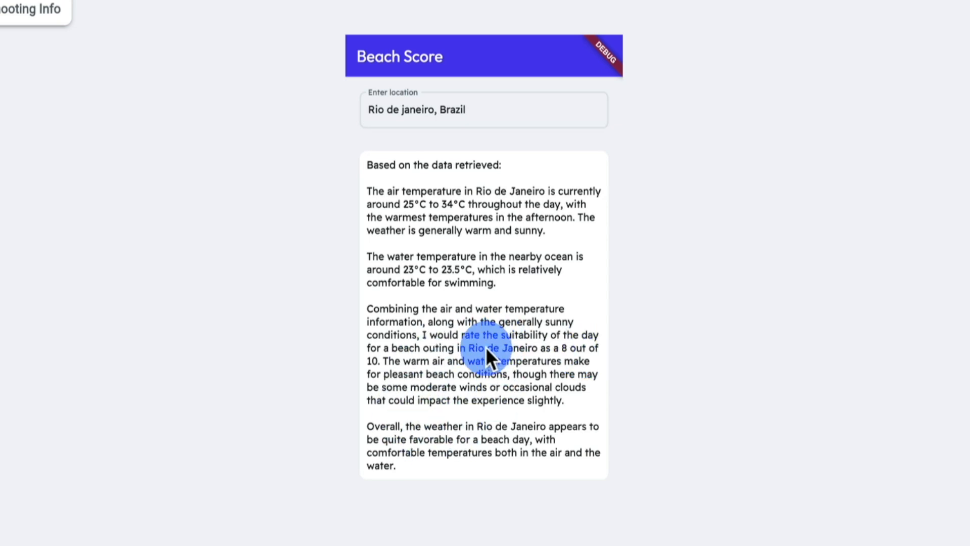
# Replace the location on the Beach Score page with "Cancun, Mexico" and submit it to get a beach rating
pyautogui.moveTo(485, 109); pyautogui.dragTo(374, 108)
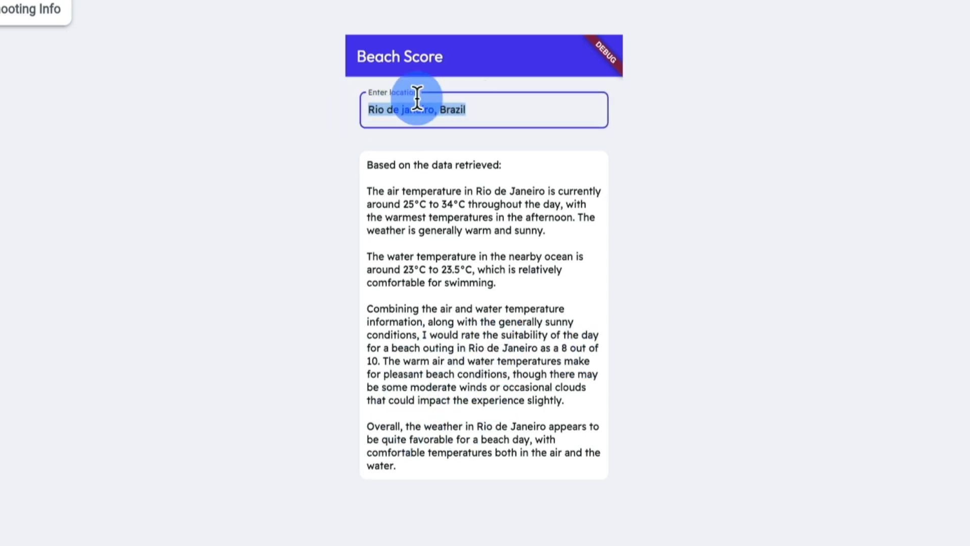
pyautogui.press('BackSpace')
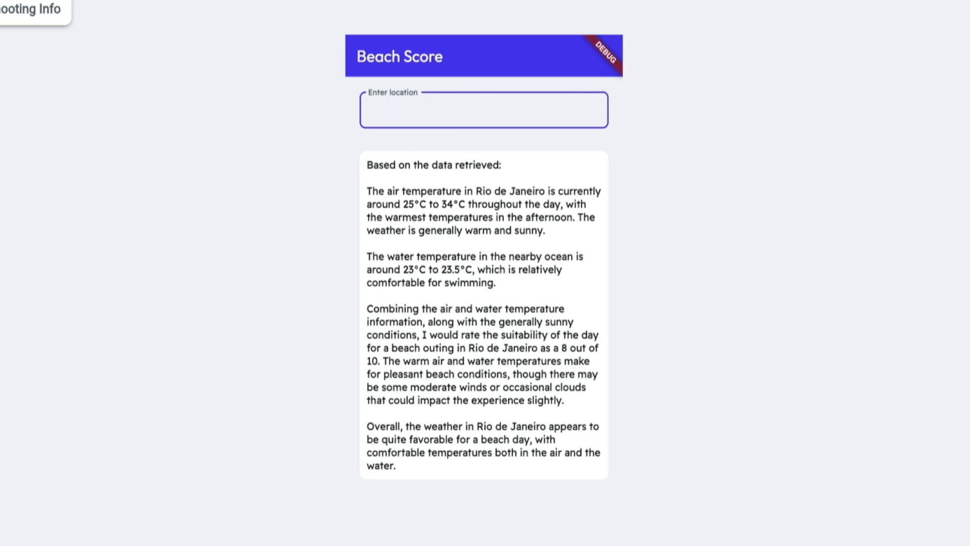
pyautogui.write('Cancun, Mexico')
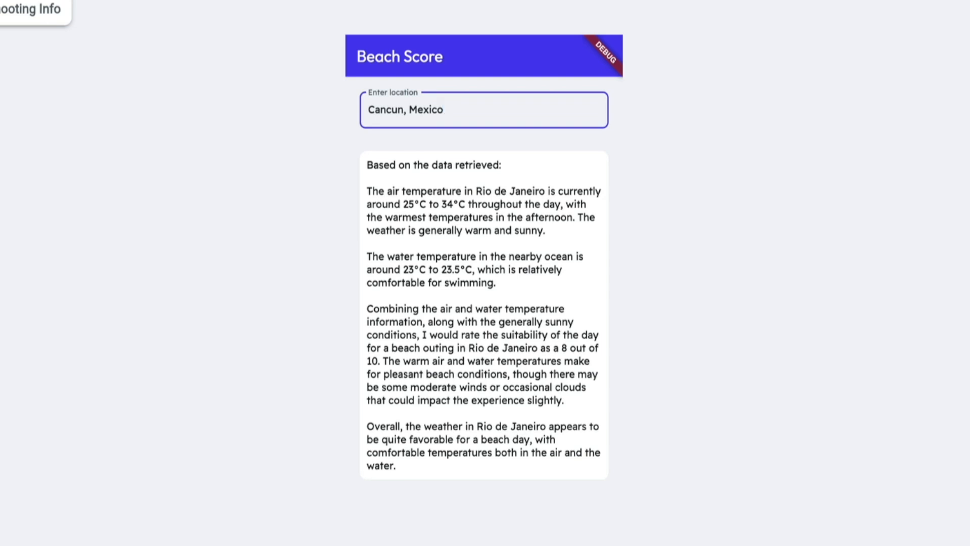
pyautogui.press('Return')
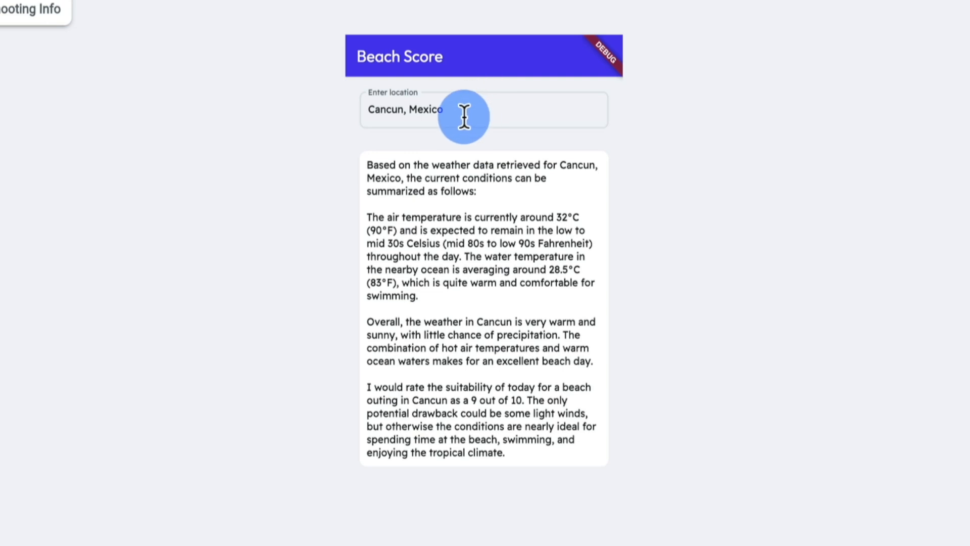
# Request a beach score for "Miami Beach, FL" by replacing the current location and submitting it
pyautogui.moveTo(468, 110); pyautogui.dragTo(356, 107)
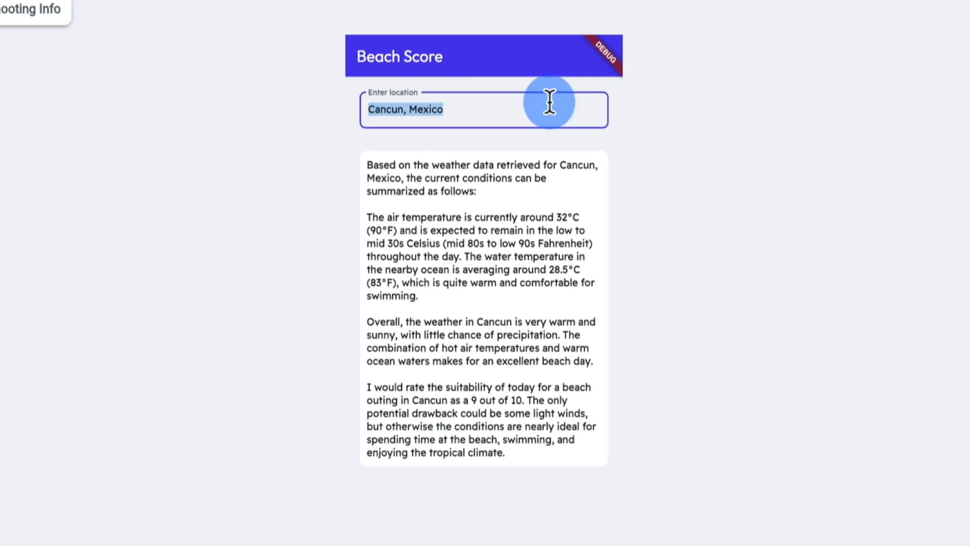
pyautogui.write('Miami Beach, ')
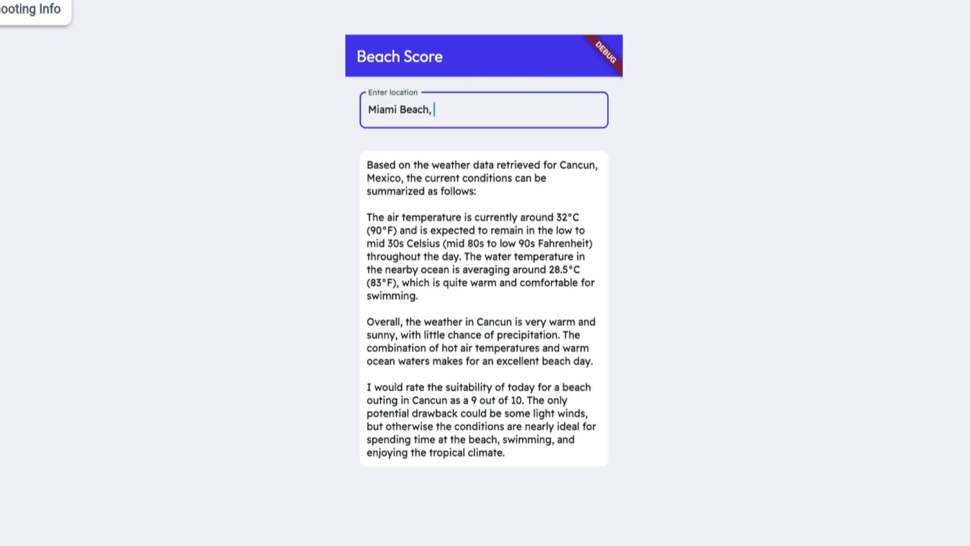
pyautogui.write('FL')
pyautogui.press('Return')
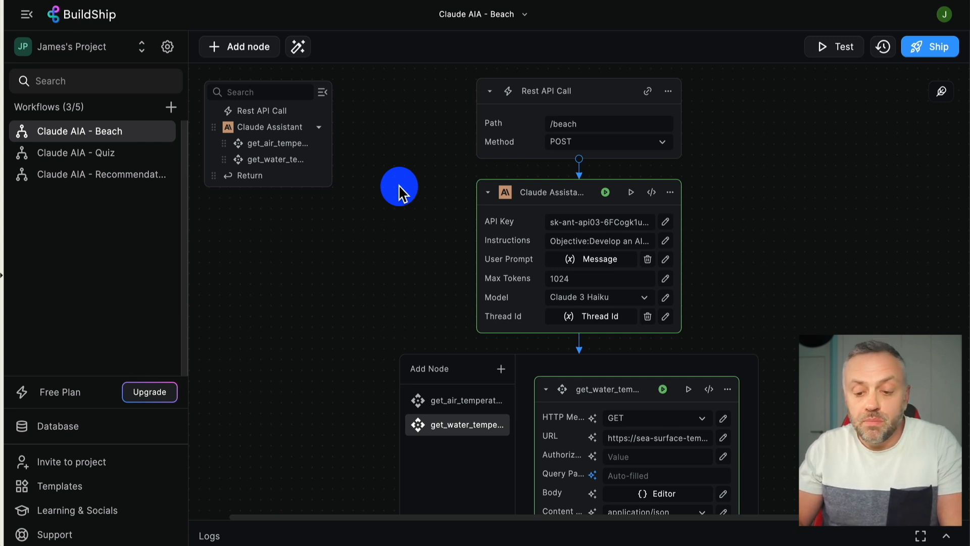
pyautogui.scroll(-2, 404, 202)
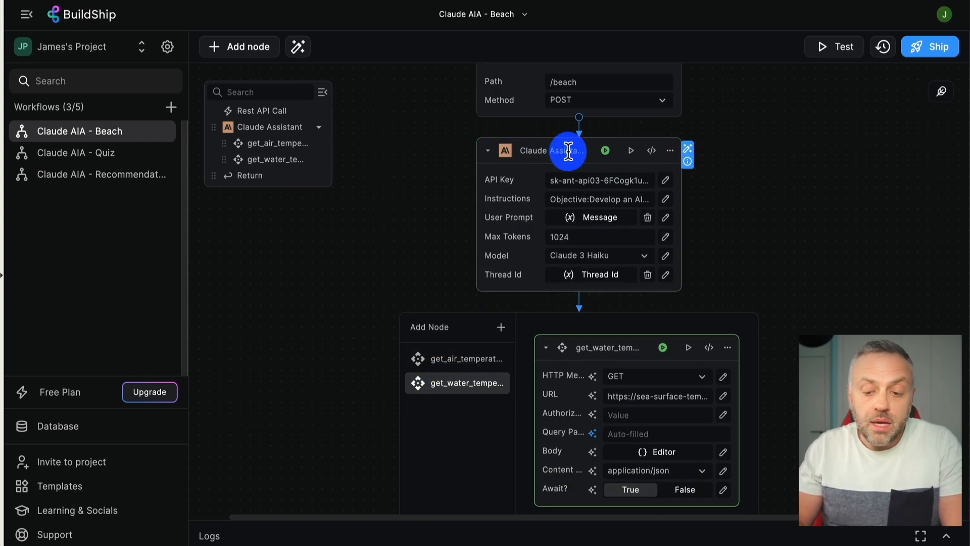
pyautogui.scroll(-3, 359, 296)
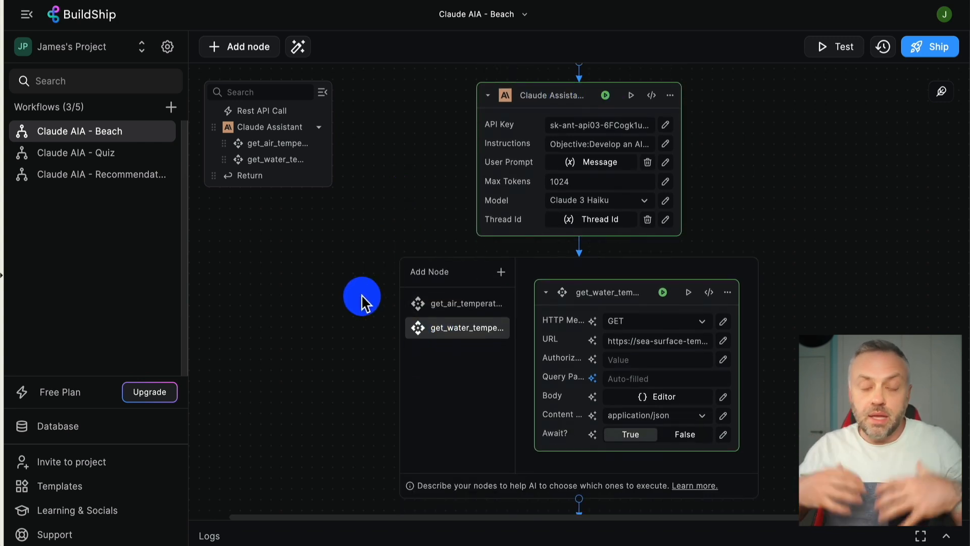